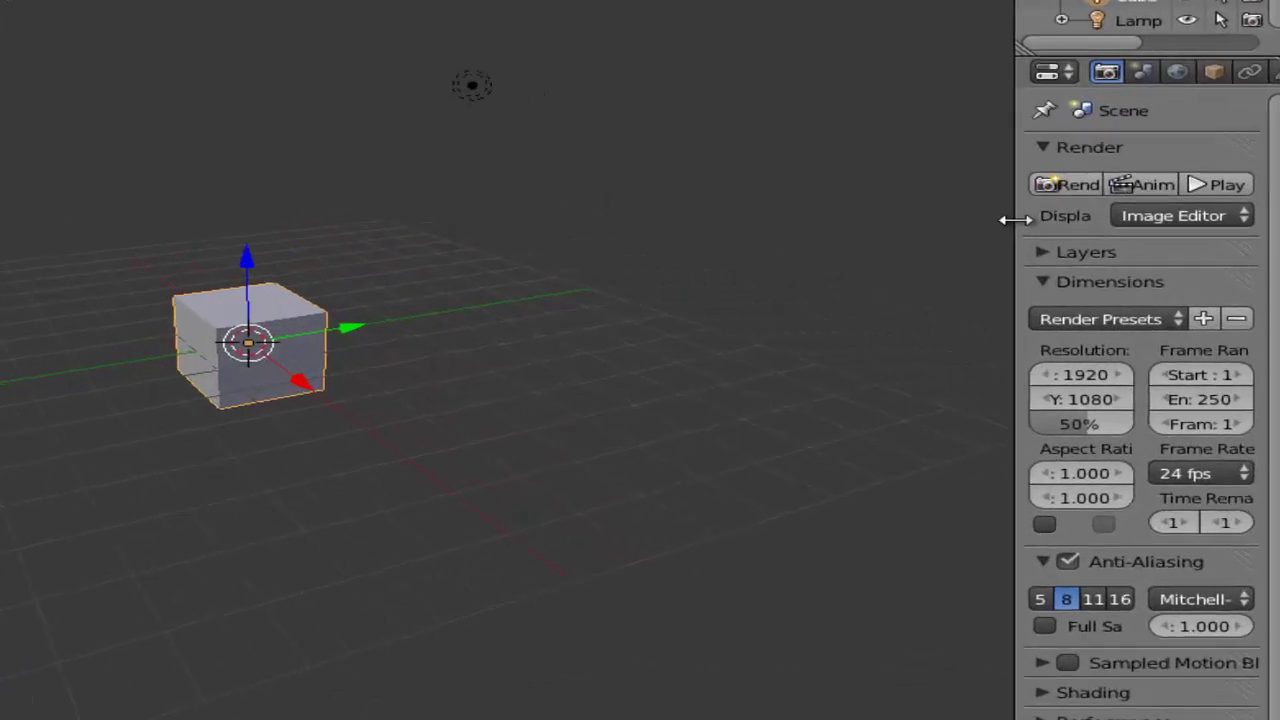
- Widen the properties editor and delete the default cube from the scene
drag(1015, 219, 731, 223)
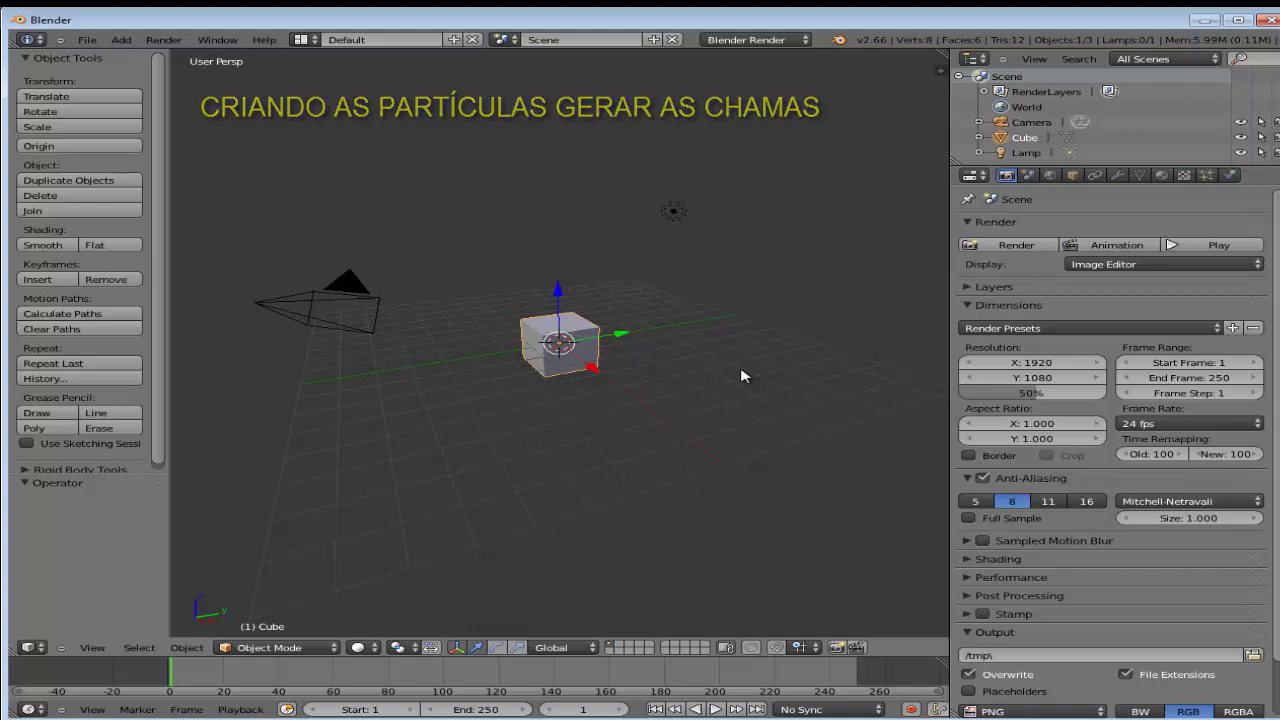
scroll(774, 266, up, 4)
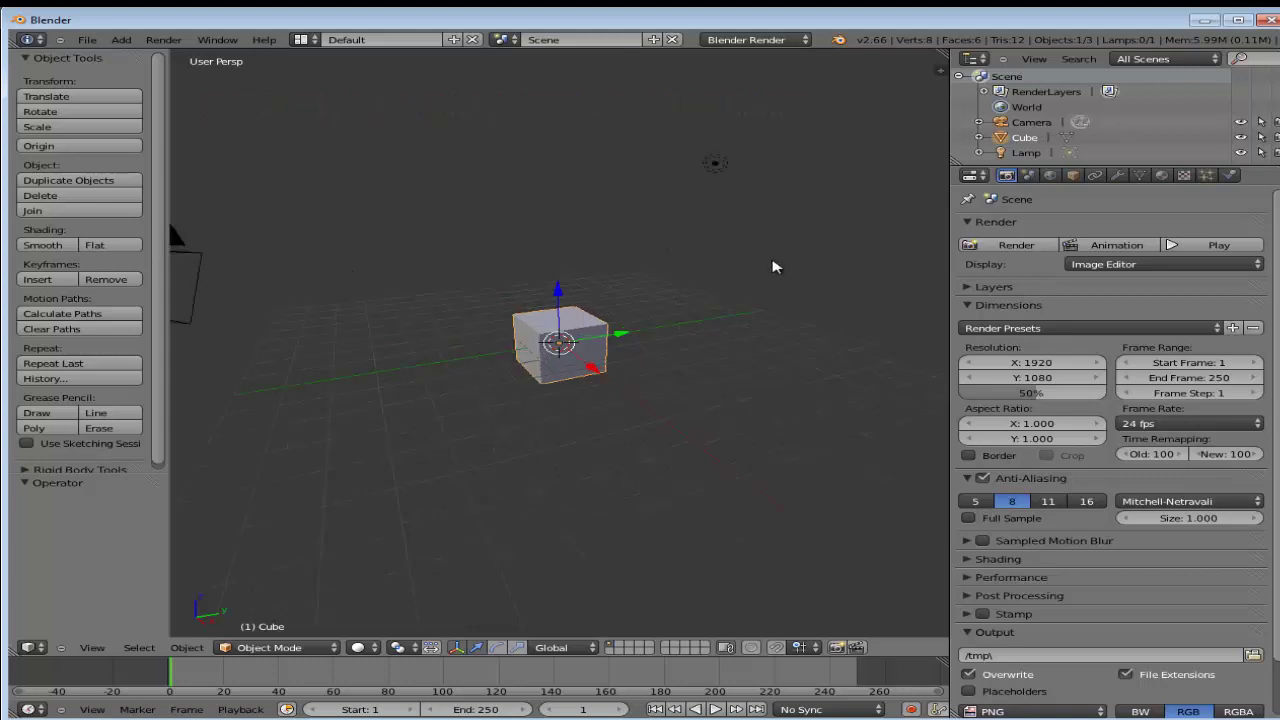
scroll(720, 289, down, 2)
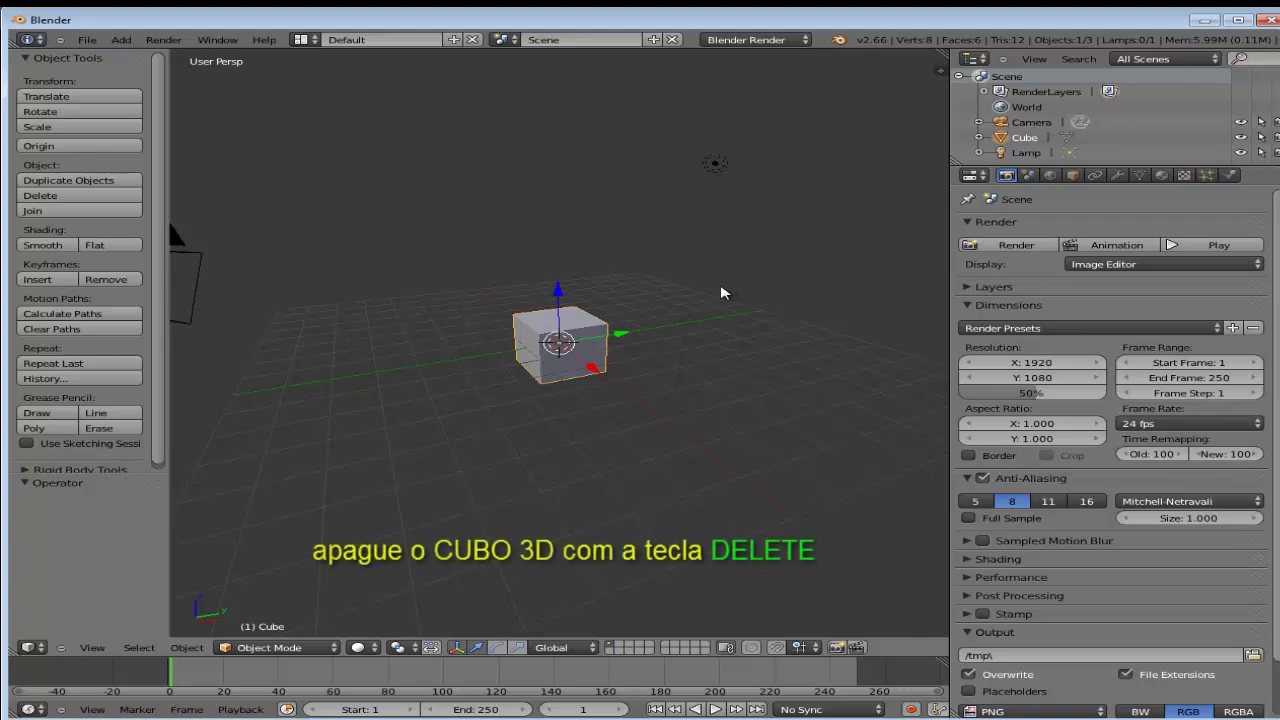
key(Delete)
click(724, 292)
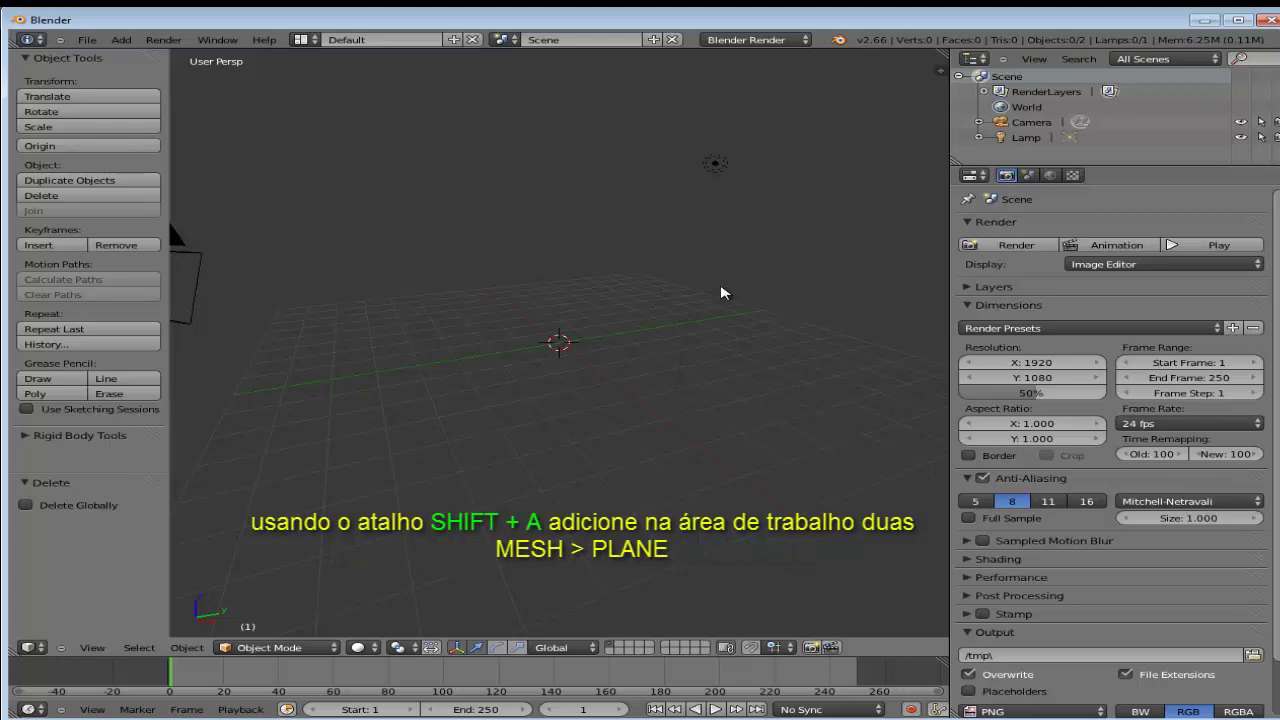
- Add a mesh plane and rotate it 90 degrees around the X axis so it stands upright
key(shift+a)
mouse_move(724, 290)
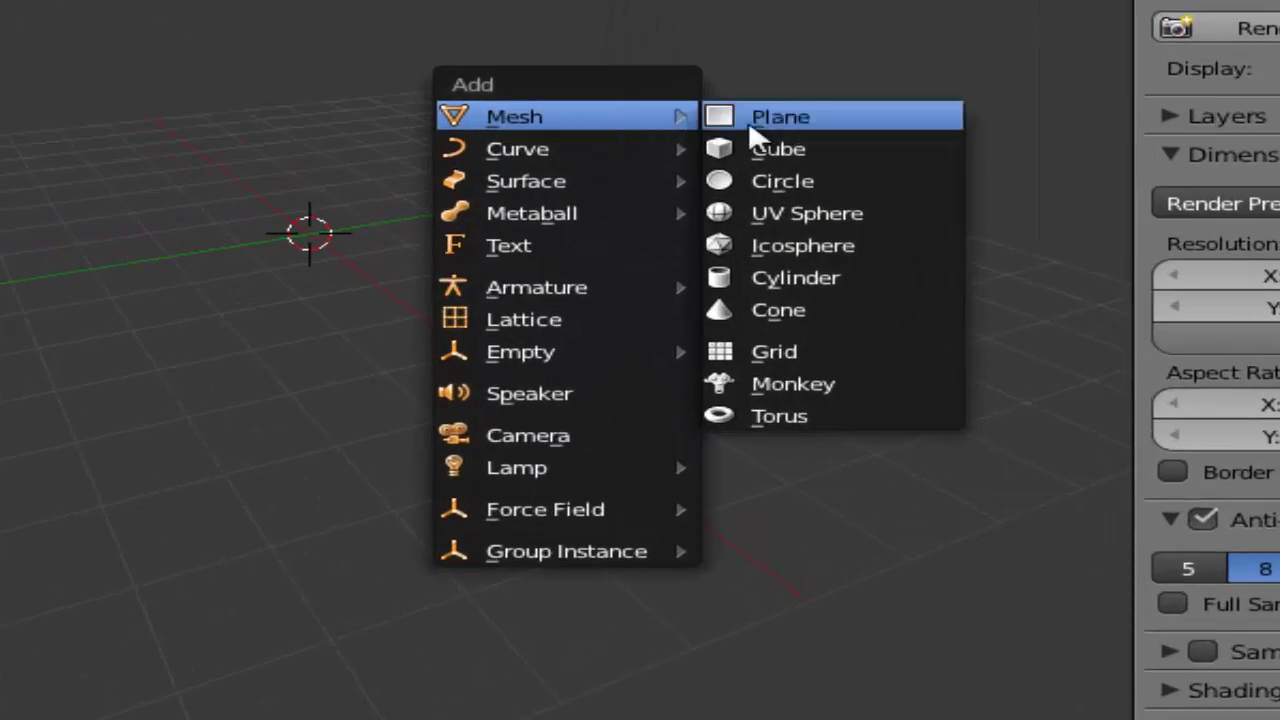
click(771, 127)
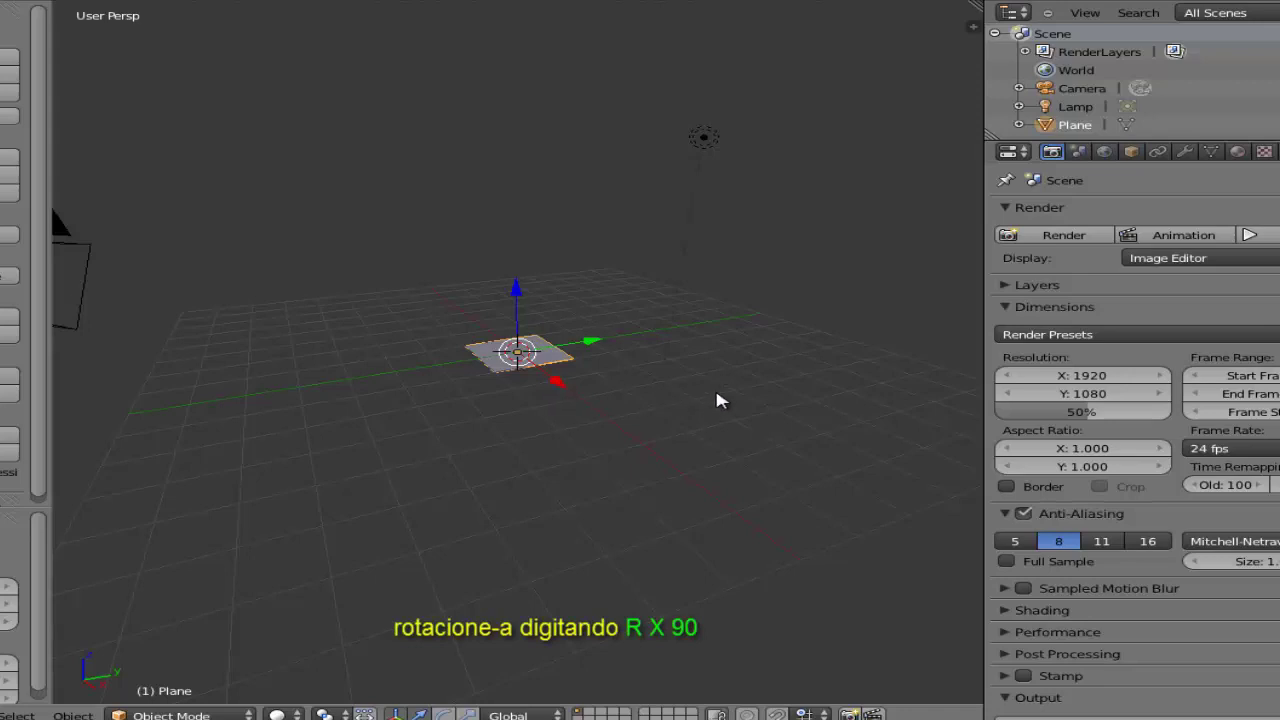
key(r)
key(x)
key(9)
key(0)
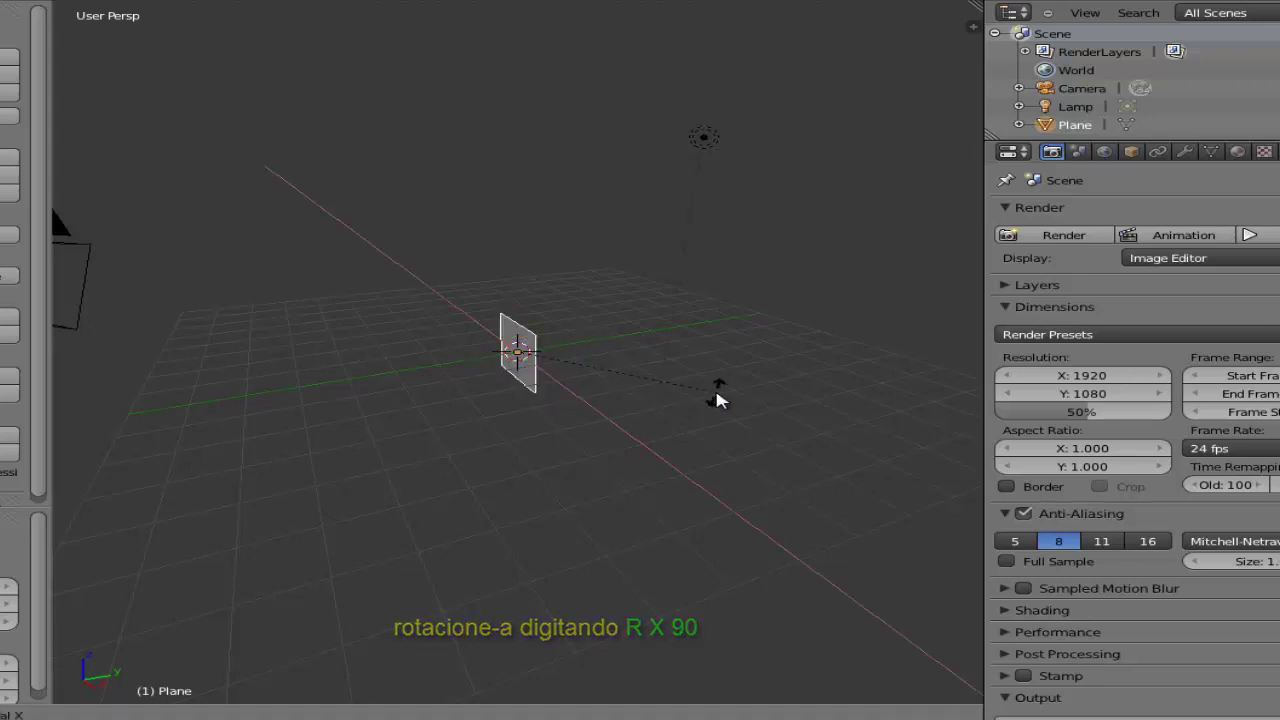
key(Return)
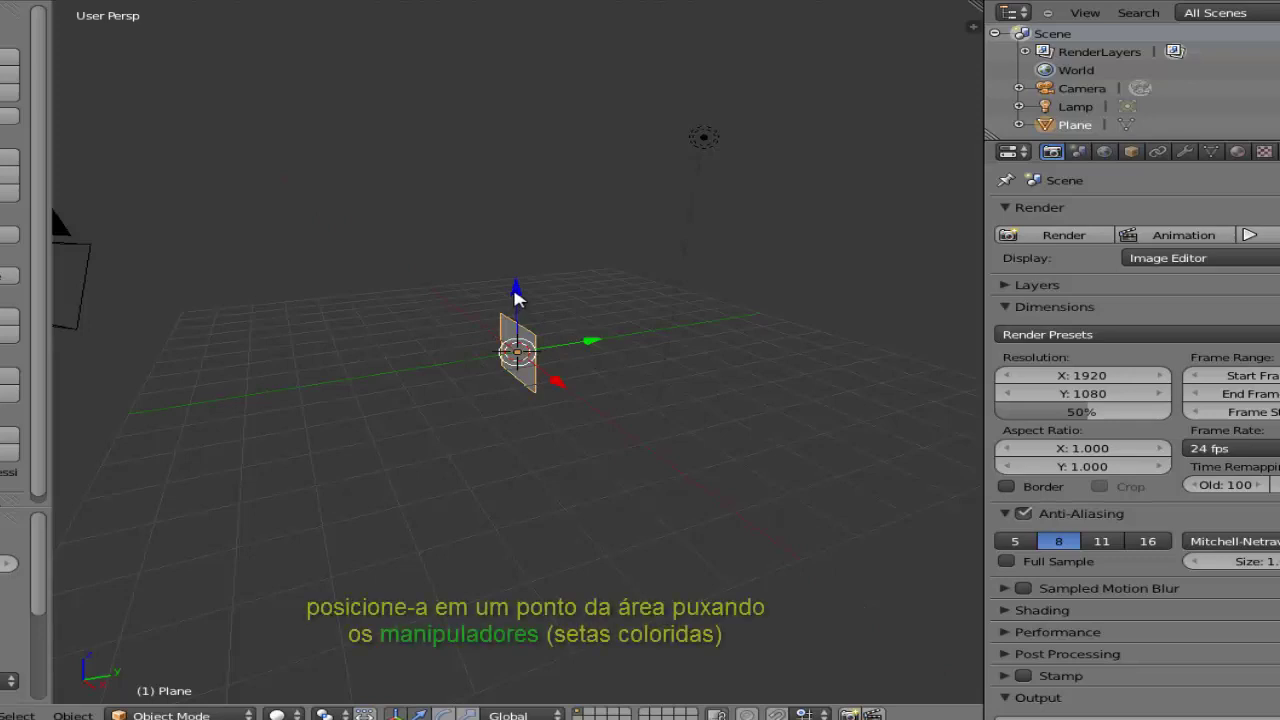
- Raise the upright plane above the grid along Z, shift it toward positive Y, and deselect it
drag(515, 298, 520, 160)
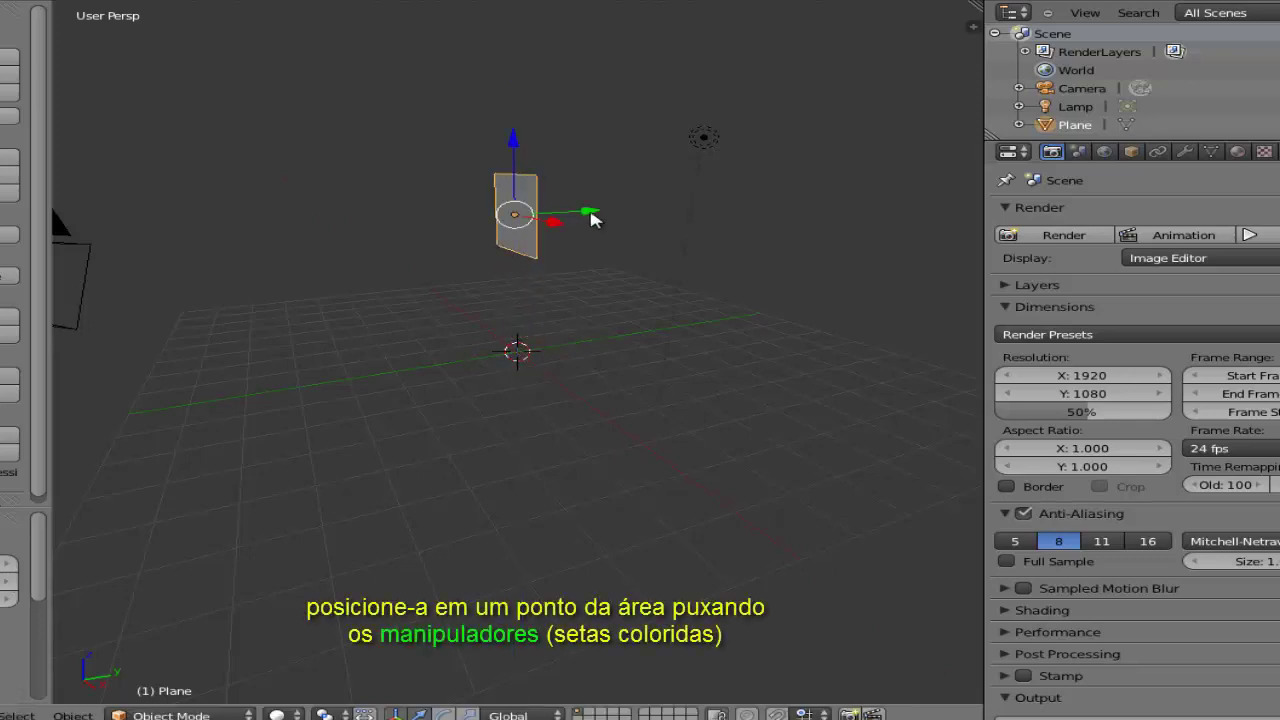
drag(592, 219, 827, 217)
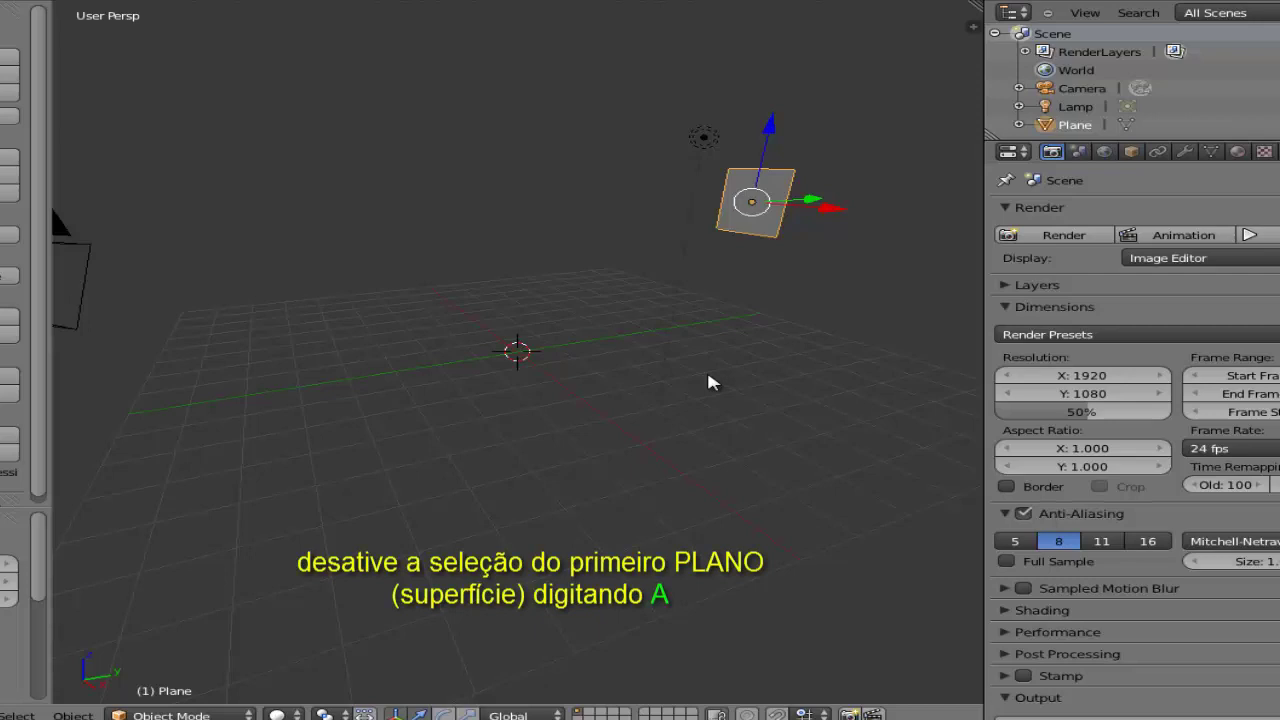
key(a)
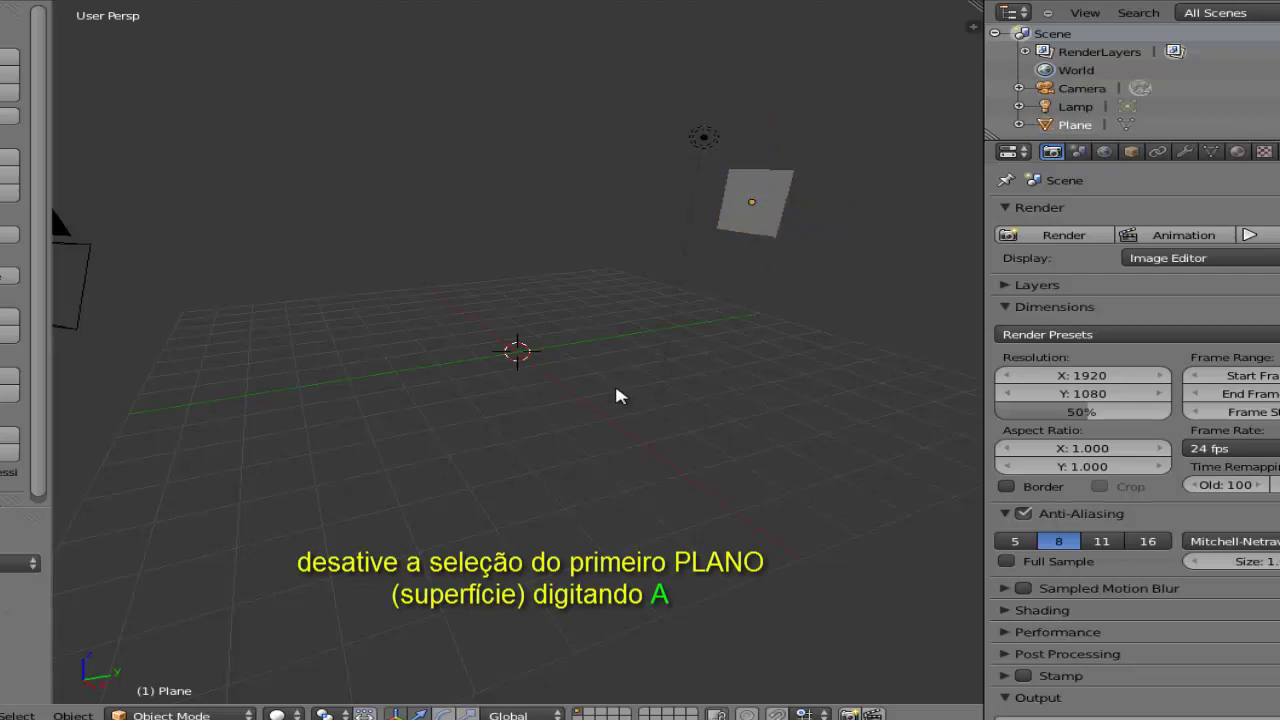
- Add a second mesh plane at the 3D cursor
key(shift+a)
mouse_move(713, 388)
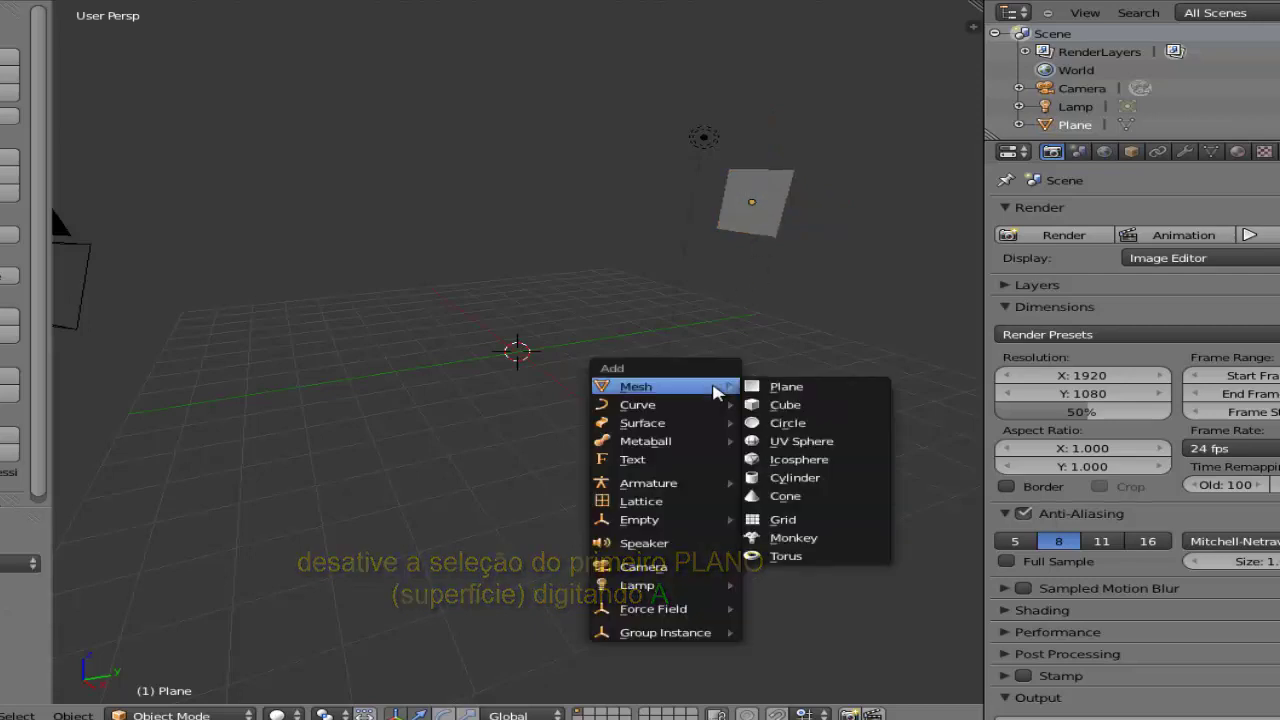
click(790, 390)
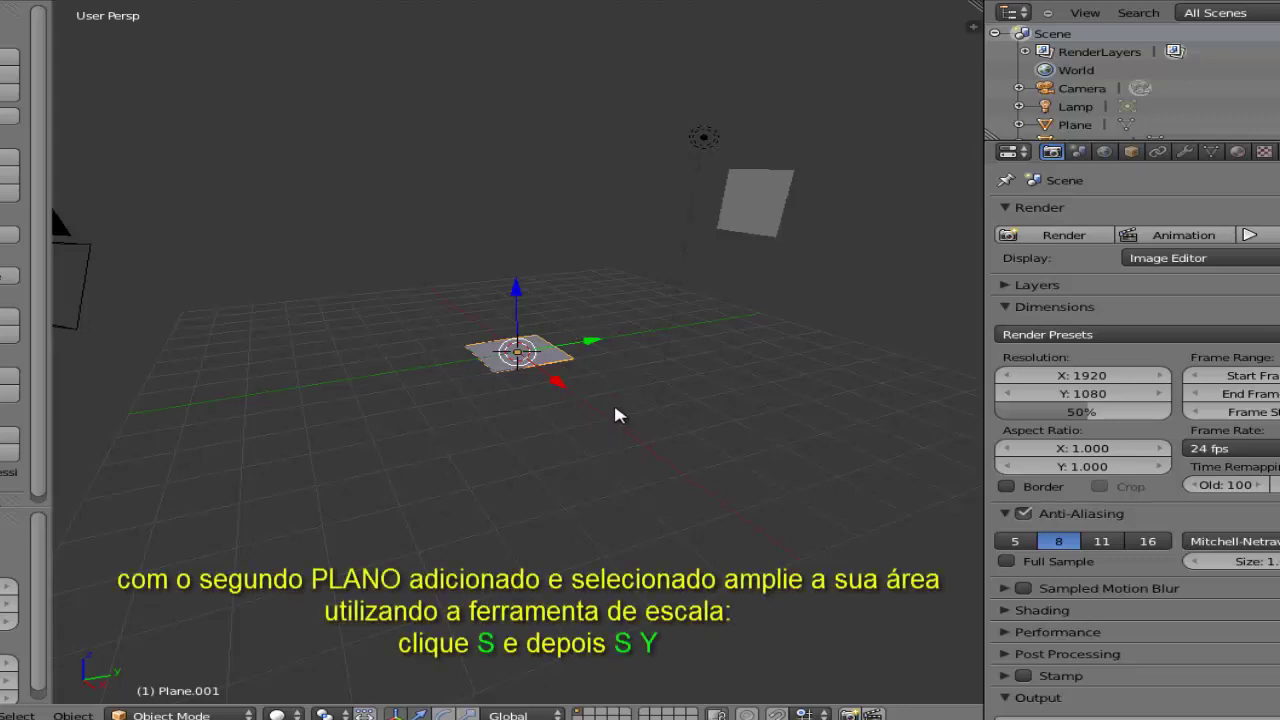
- Scale the second plane up uniformly and stretch it by about 1.76 along the Y axis to form a large floor
key(s)
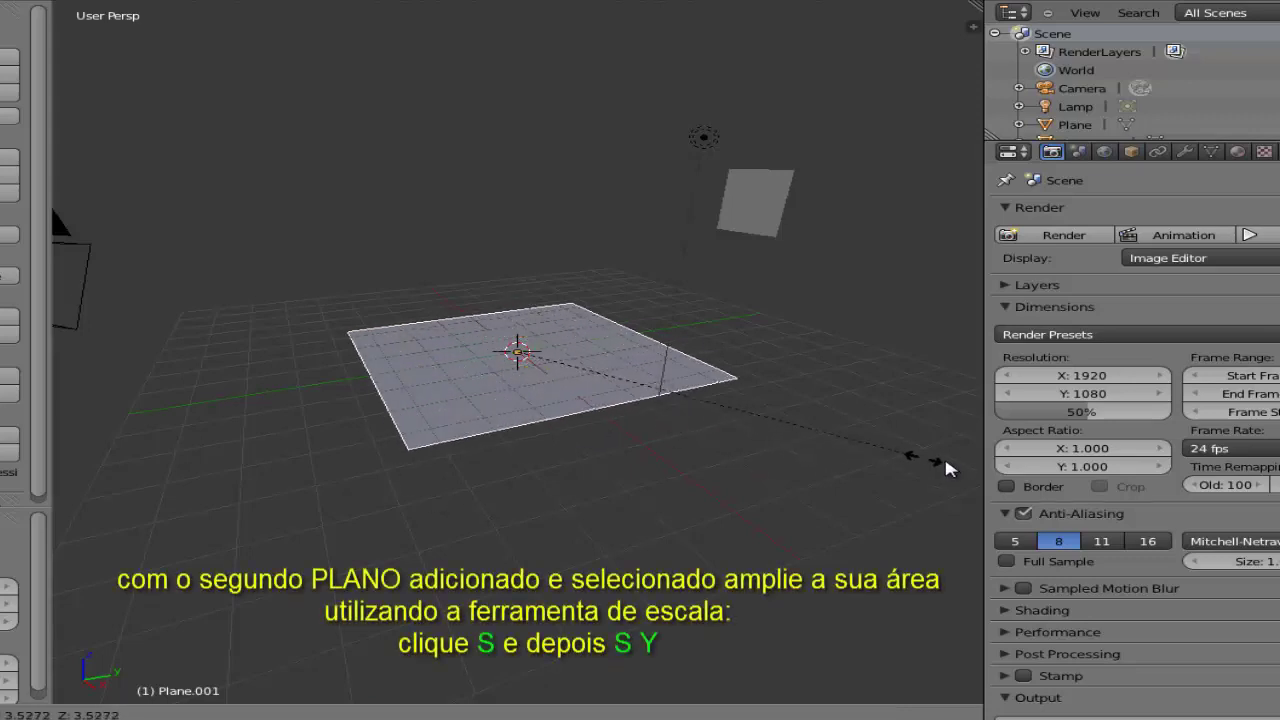
click(975, 476)
key(s)
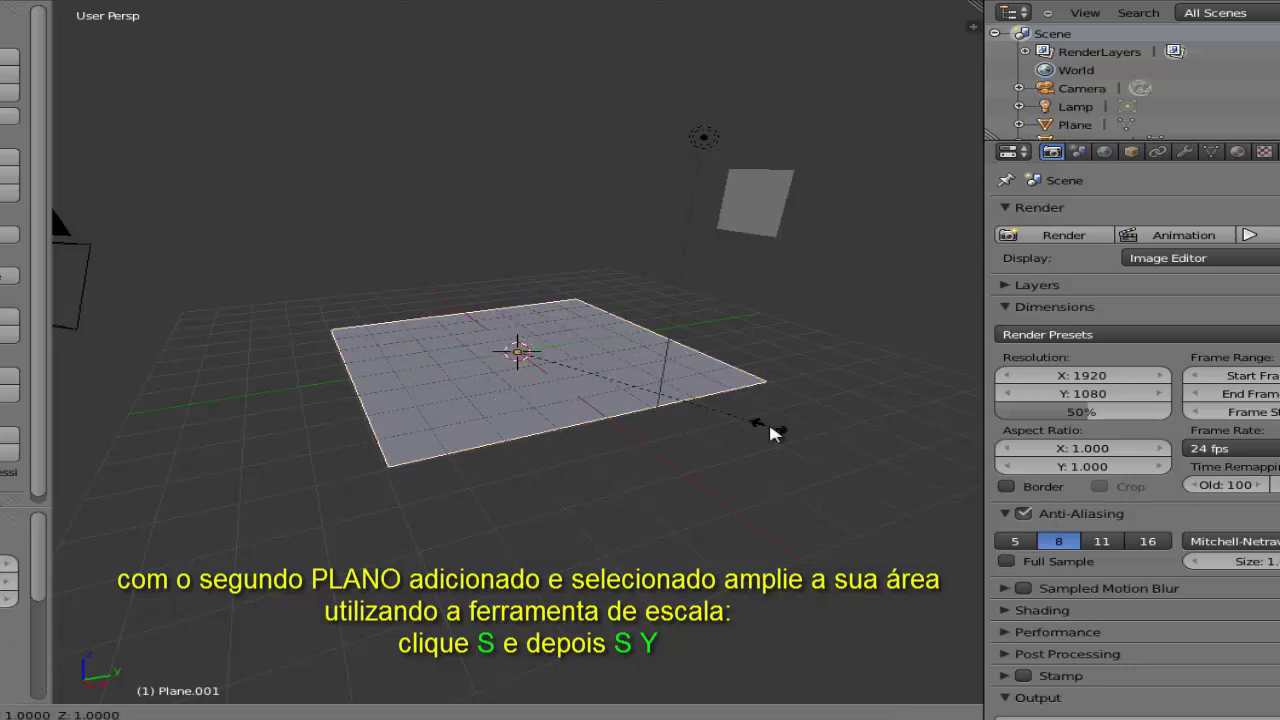
key(y)
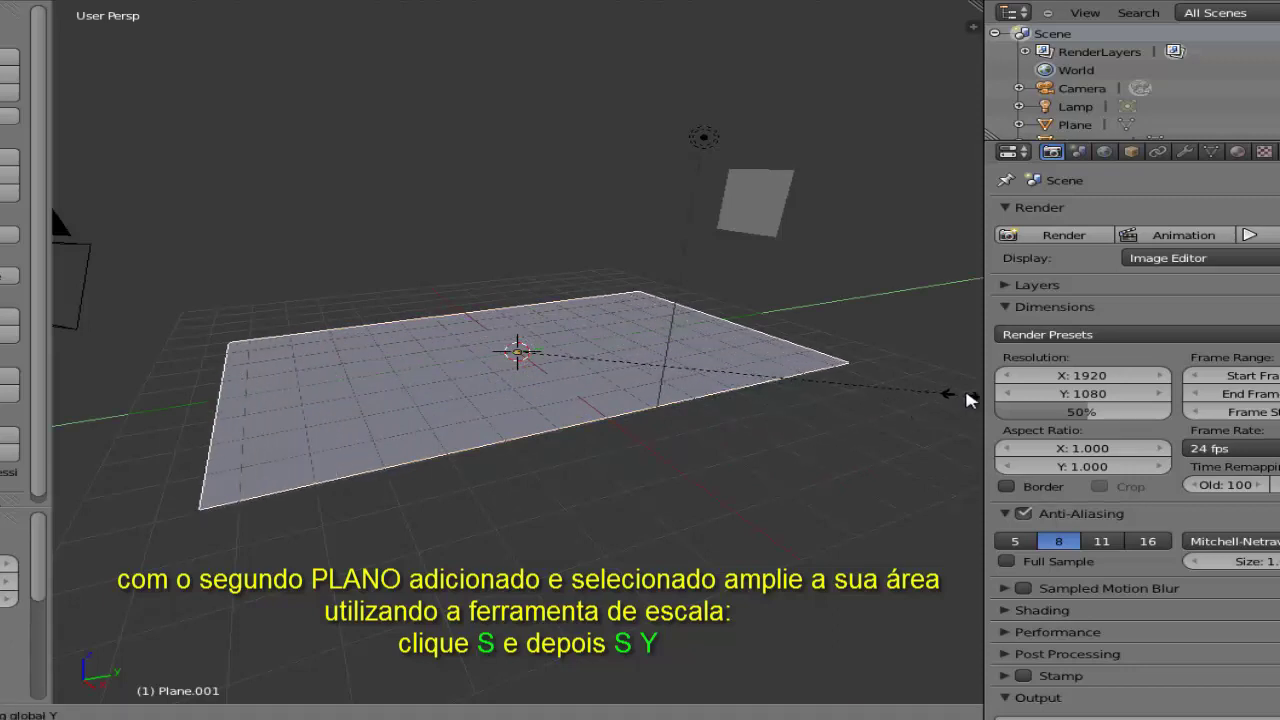
click(815, 410)
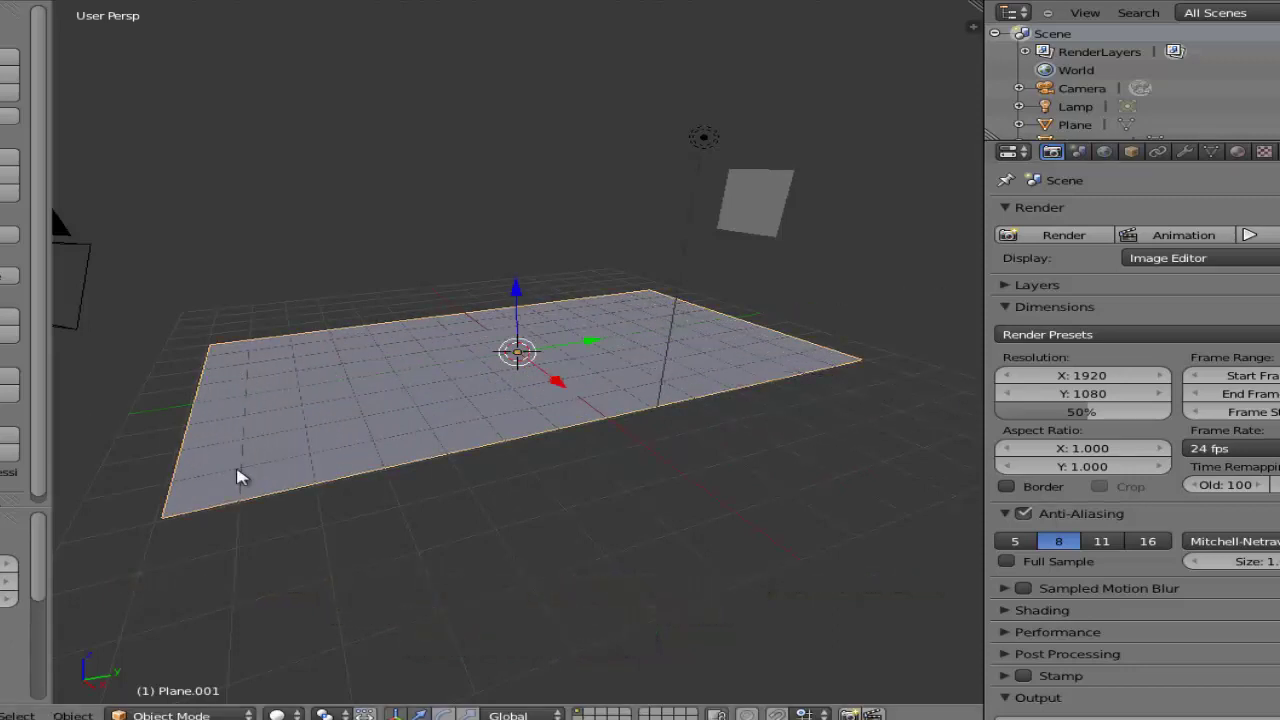
- Select only the raised upright plane and switch the 3D view from perspective to orthographic
right_click(768, 212)
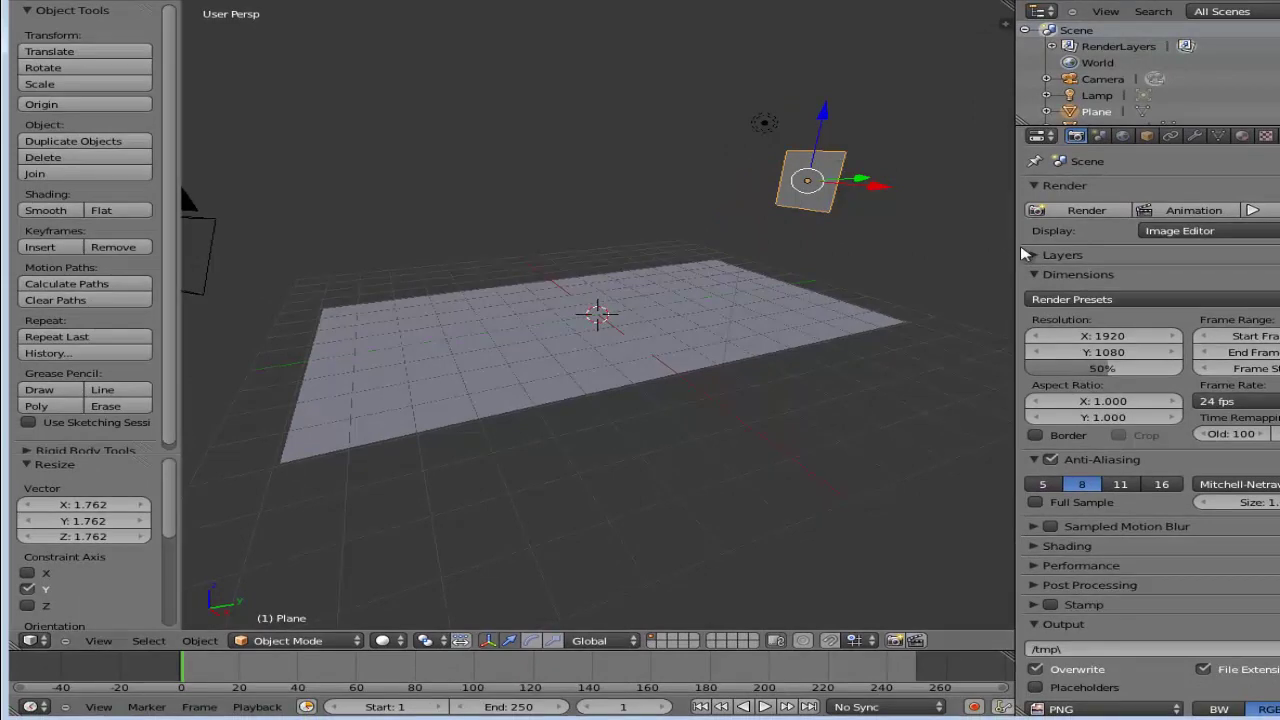
drag(1014, 253, 932, 253)
click(98, 642)
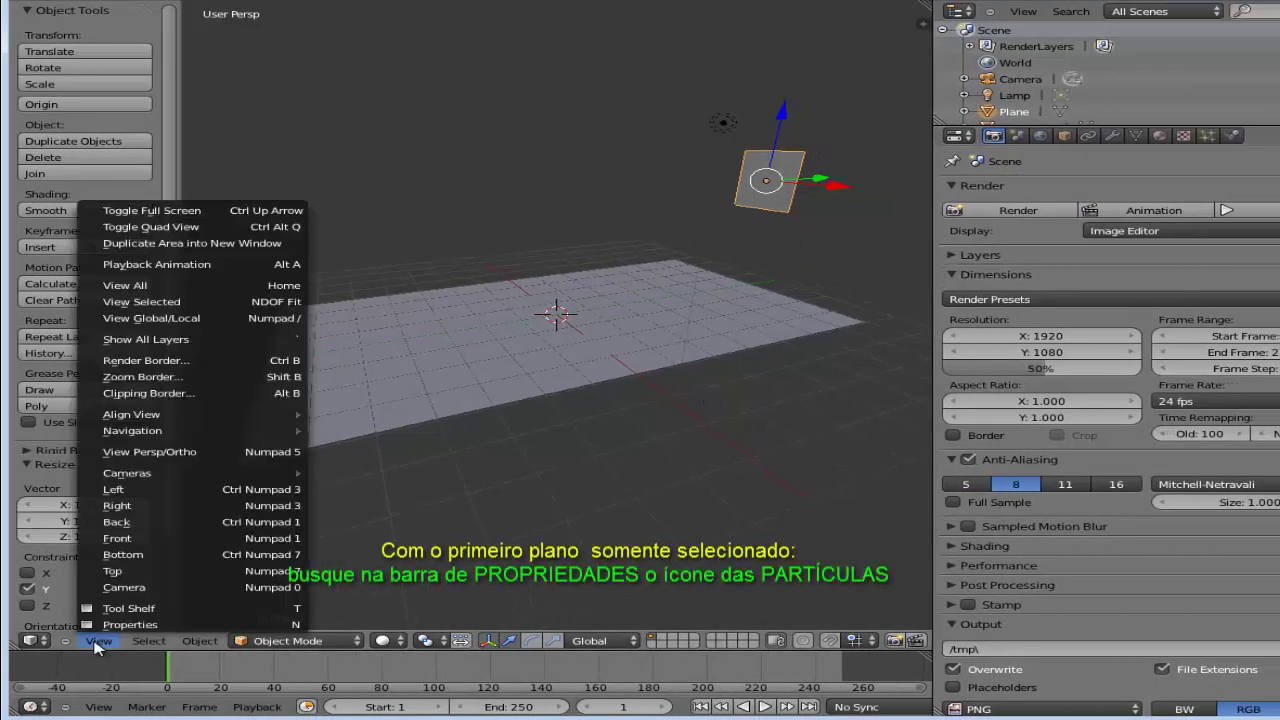
click(212, 455)
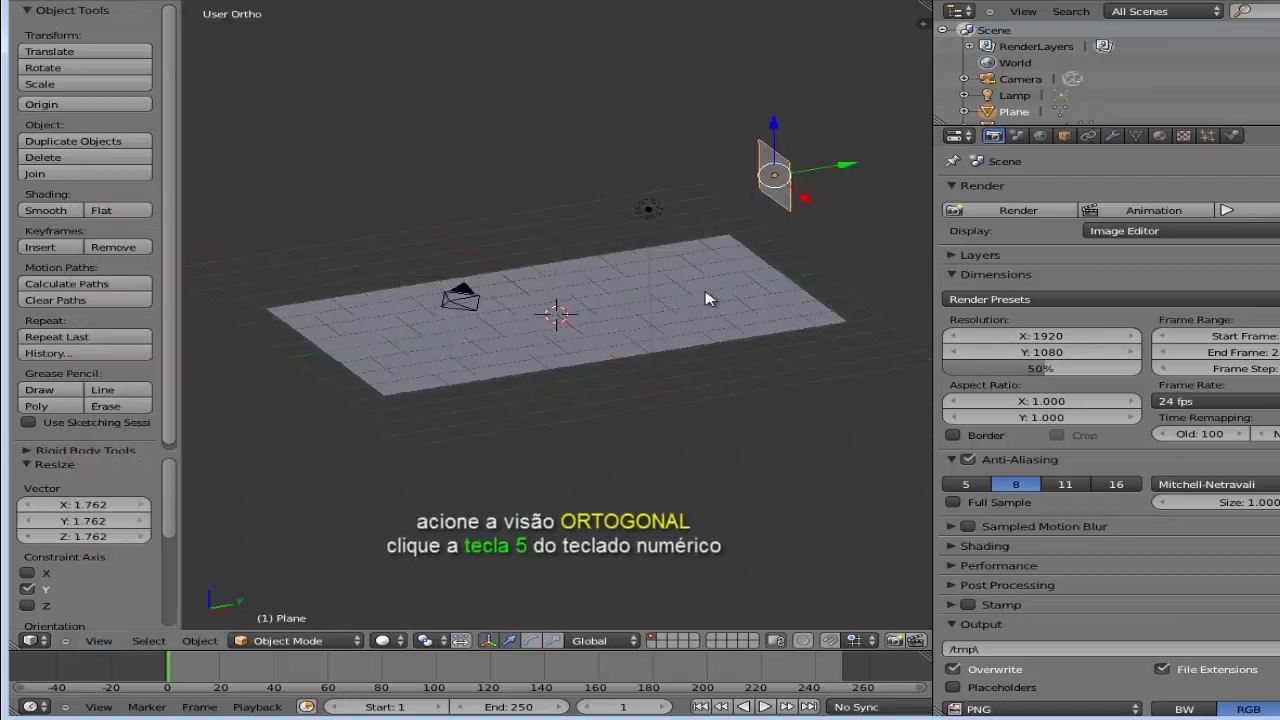
scroll(706, 298, up, 2)
scroll(706, 298, down, 1)
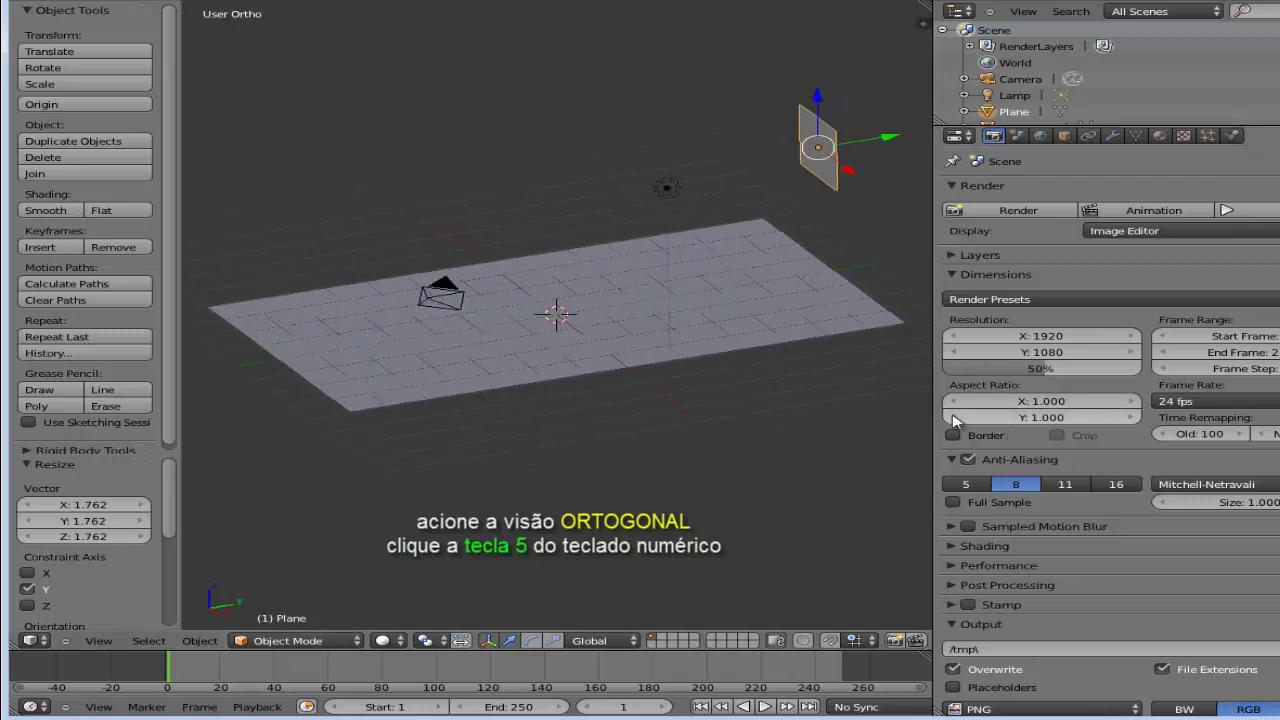
- Adjust the width of the properties editor and show the particle settings of the upright plane
drag(940, 402, 984, 402)
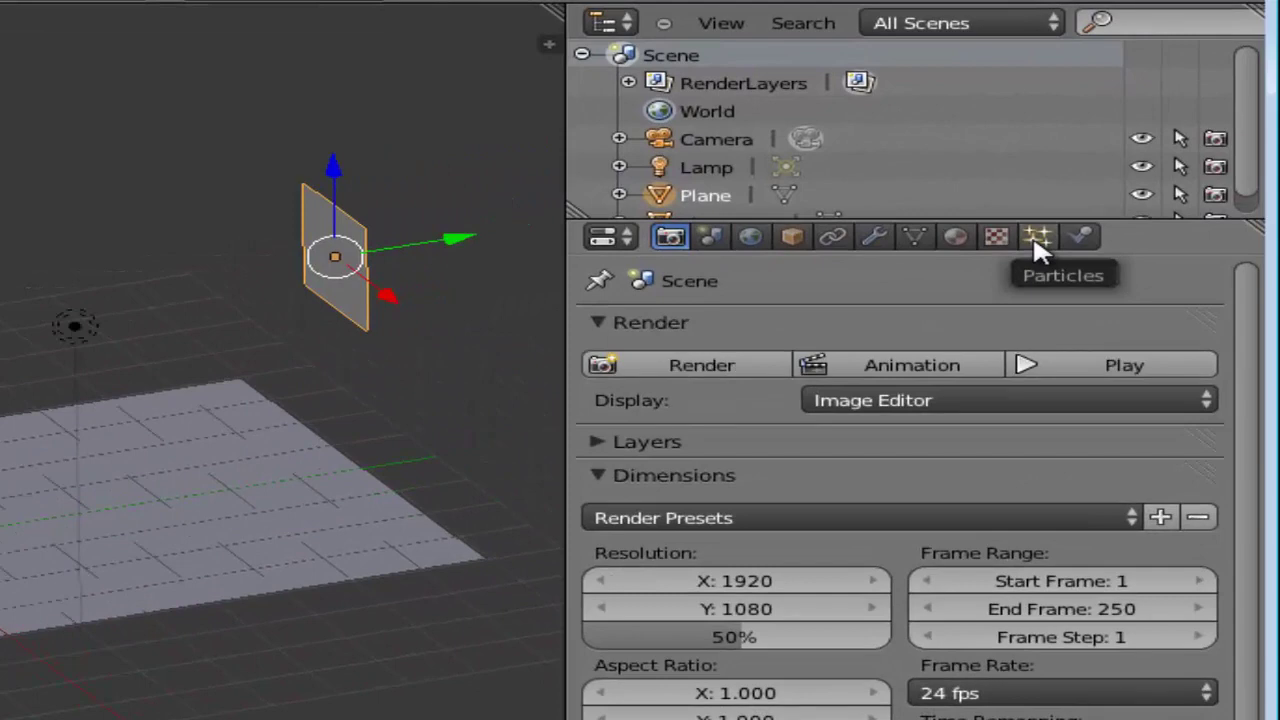
click(1037, 245)
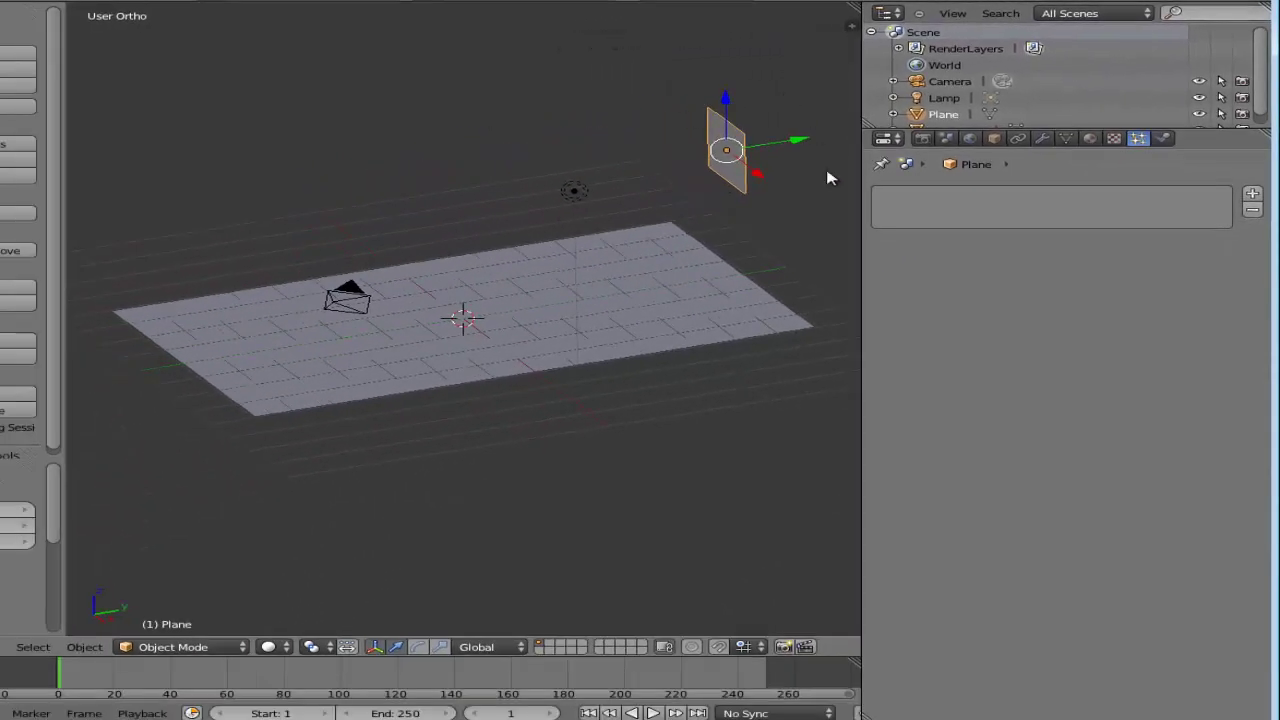
- Play the animation briefly without particles, stop it, and return to the start of the timeline
click(654, 713)
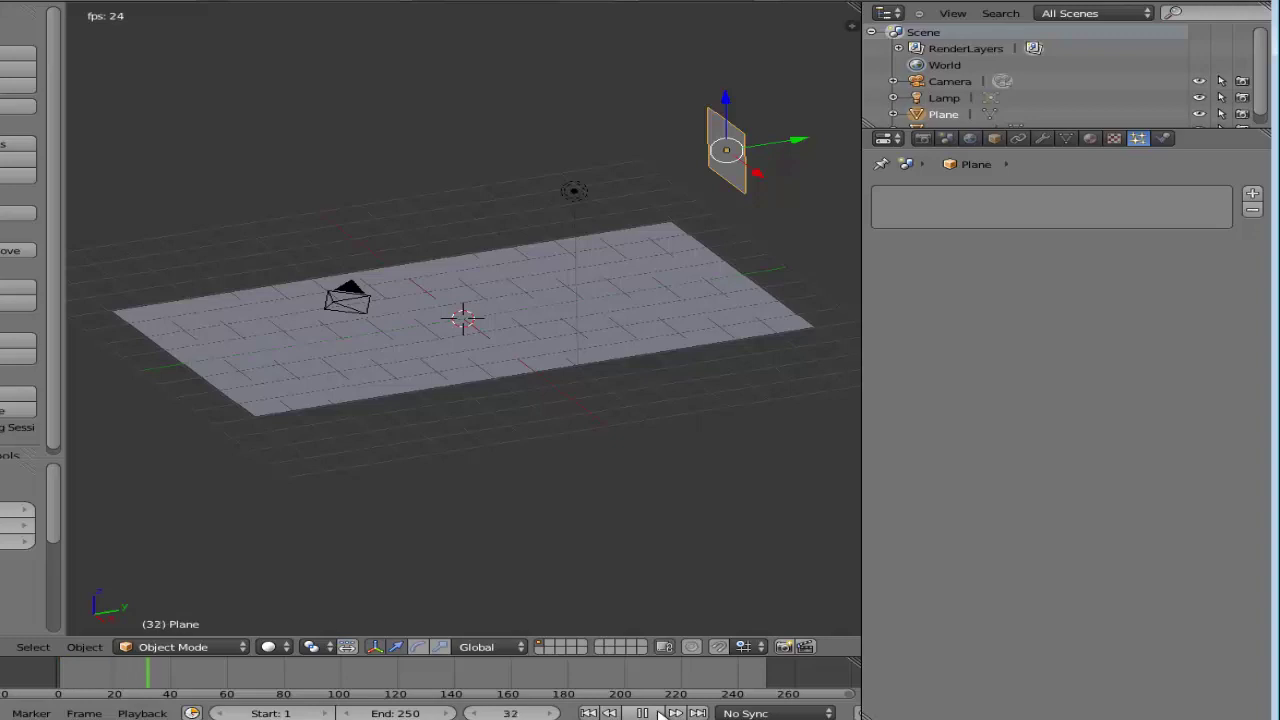
click(660, 712)
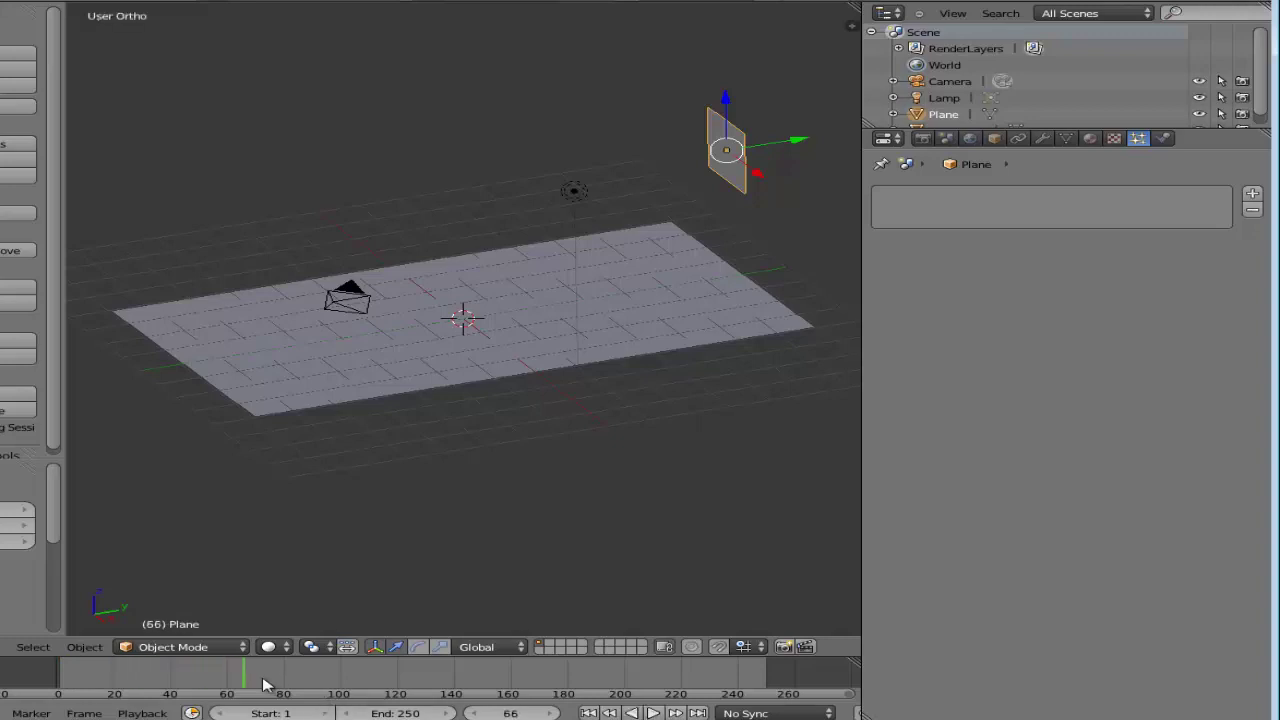
click(57, 677)
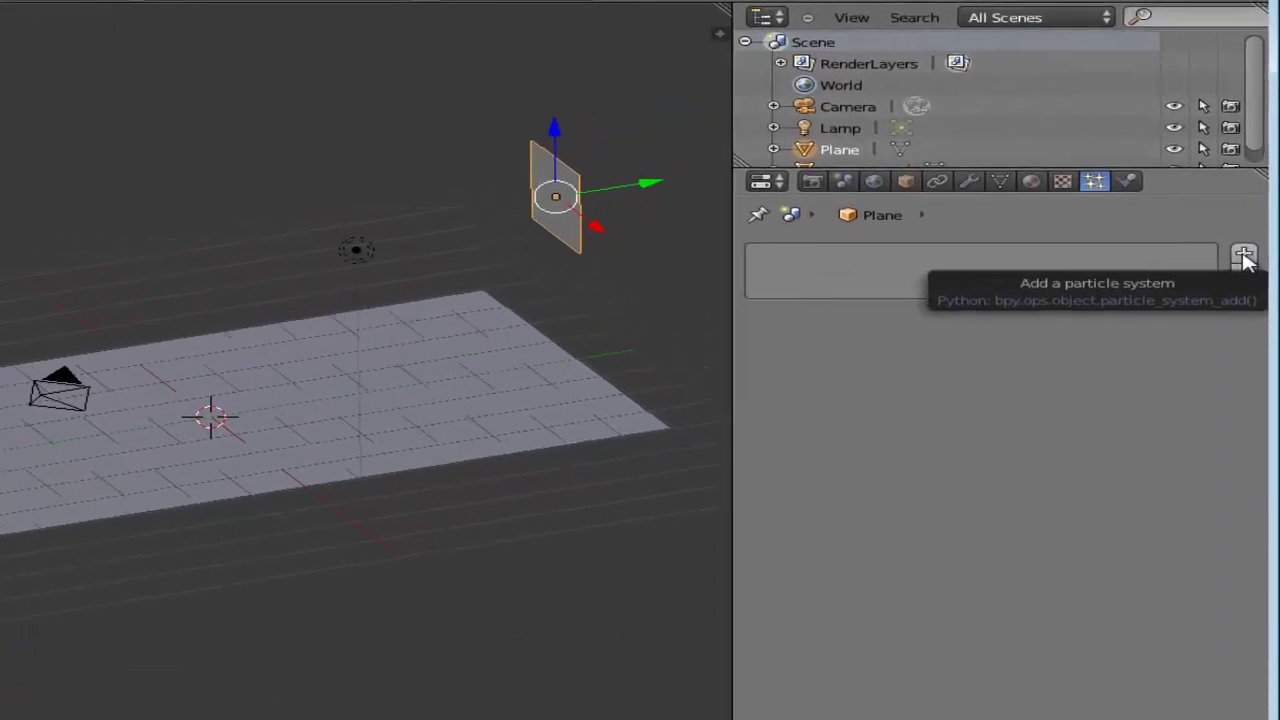
- Add a particle system to the upright plane and rename it Chamas
click(1244, 256)
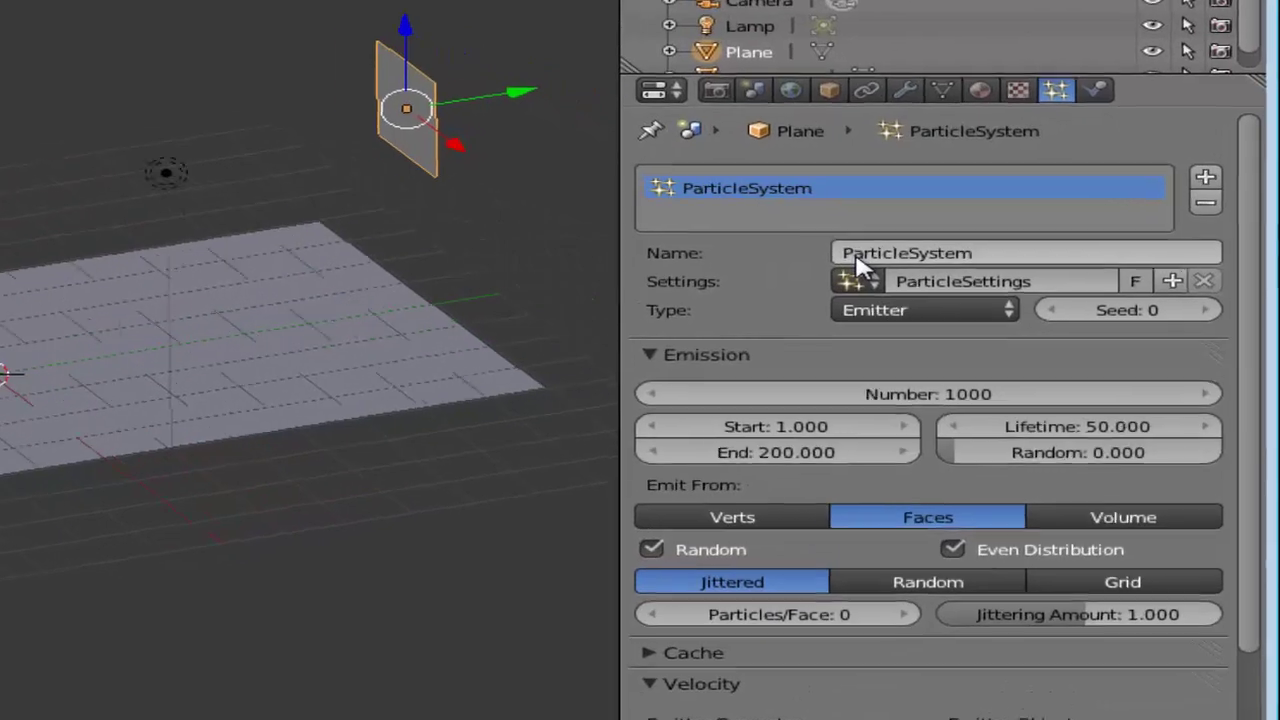
click(969, 277)
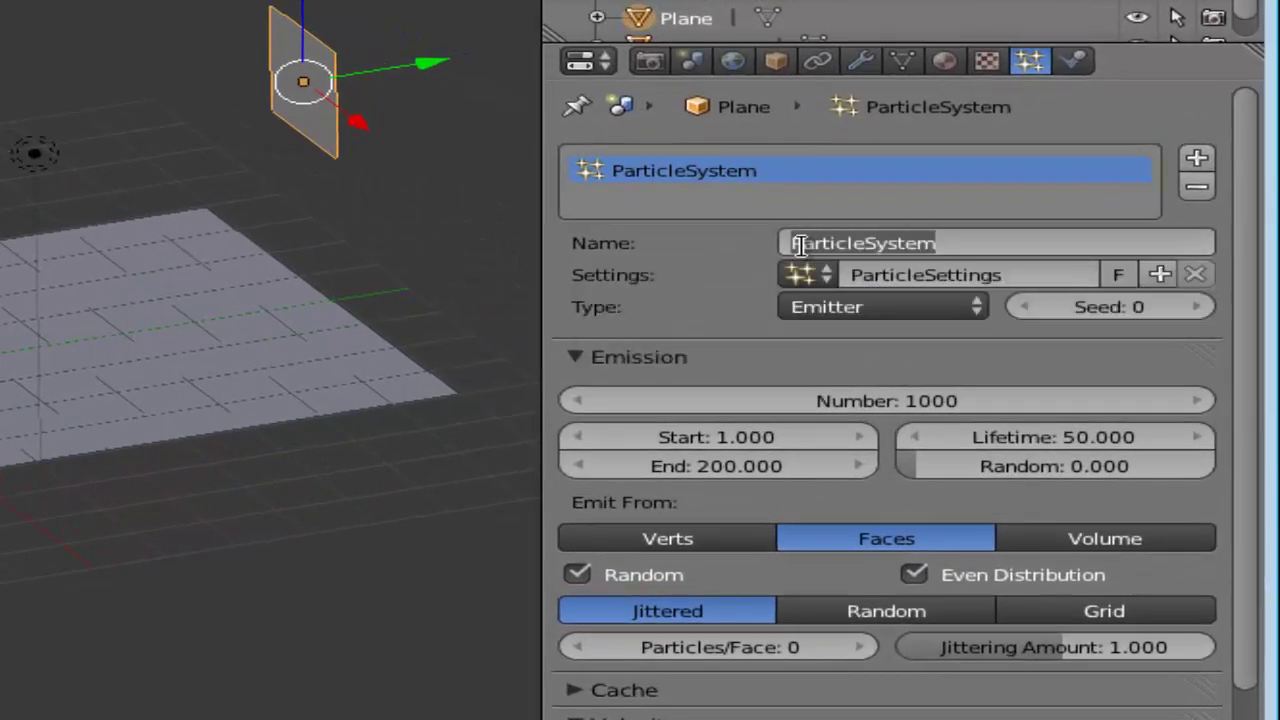
key(BackSpace)
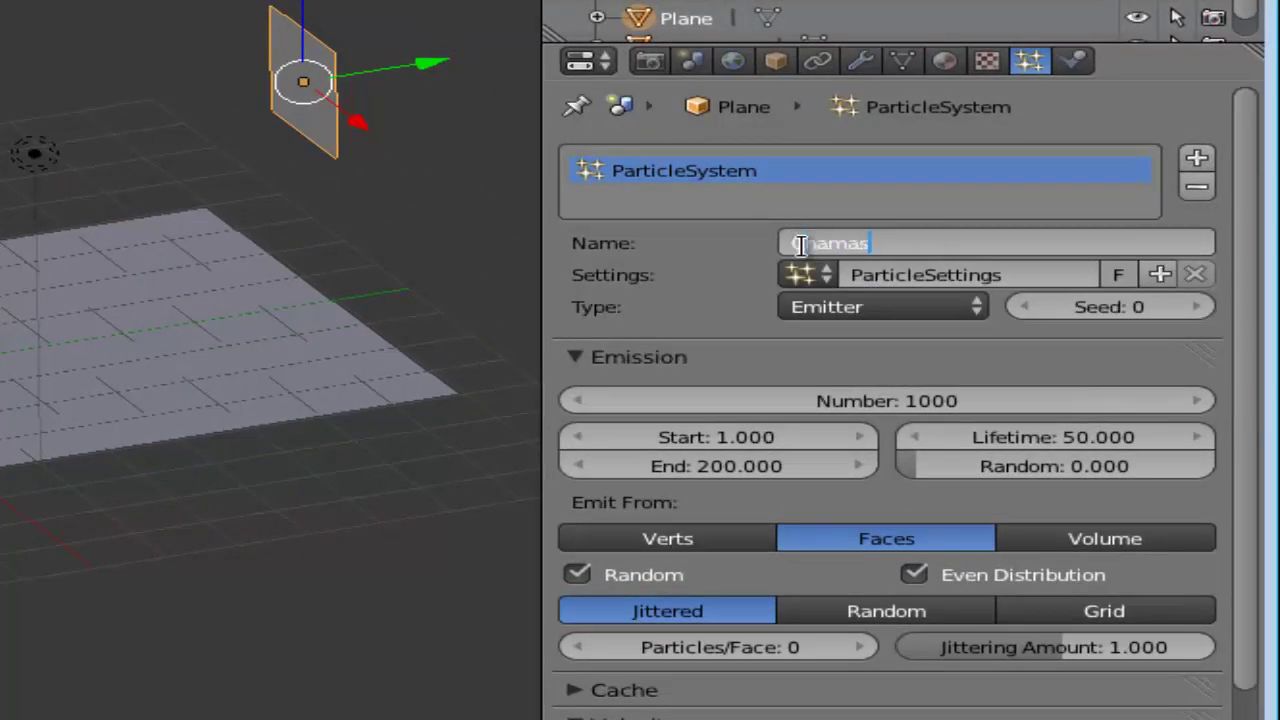
key(Return)
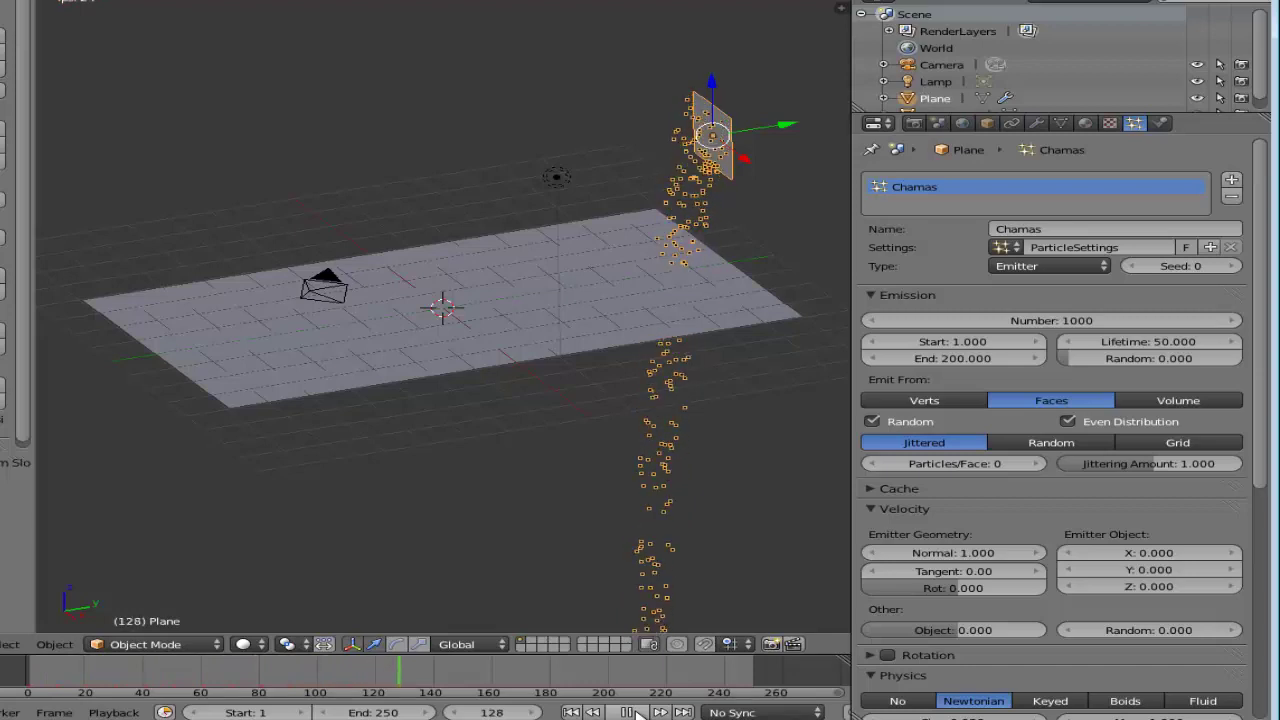
- Preview the Chamas particle emission in the animation and stop playback
click(637, 712)
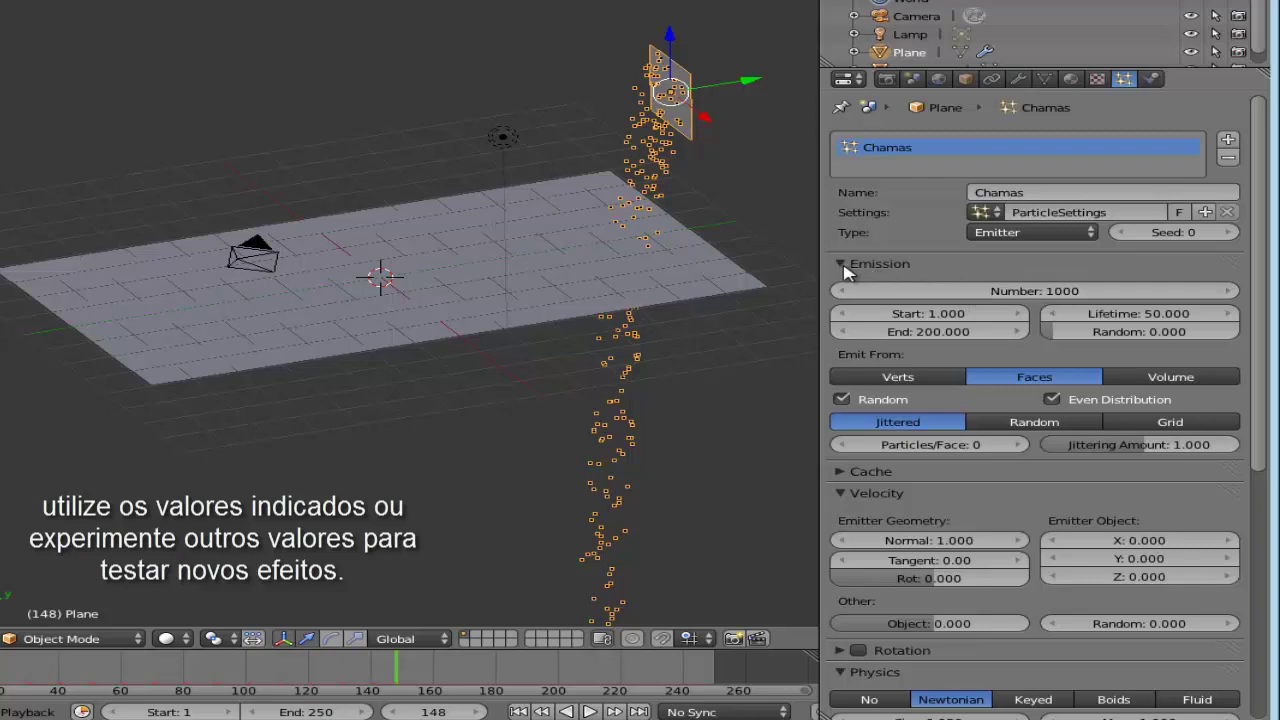
- Set the emission number of the Chamas particle system to 8000
click(1005, 292)
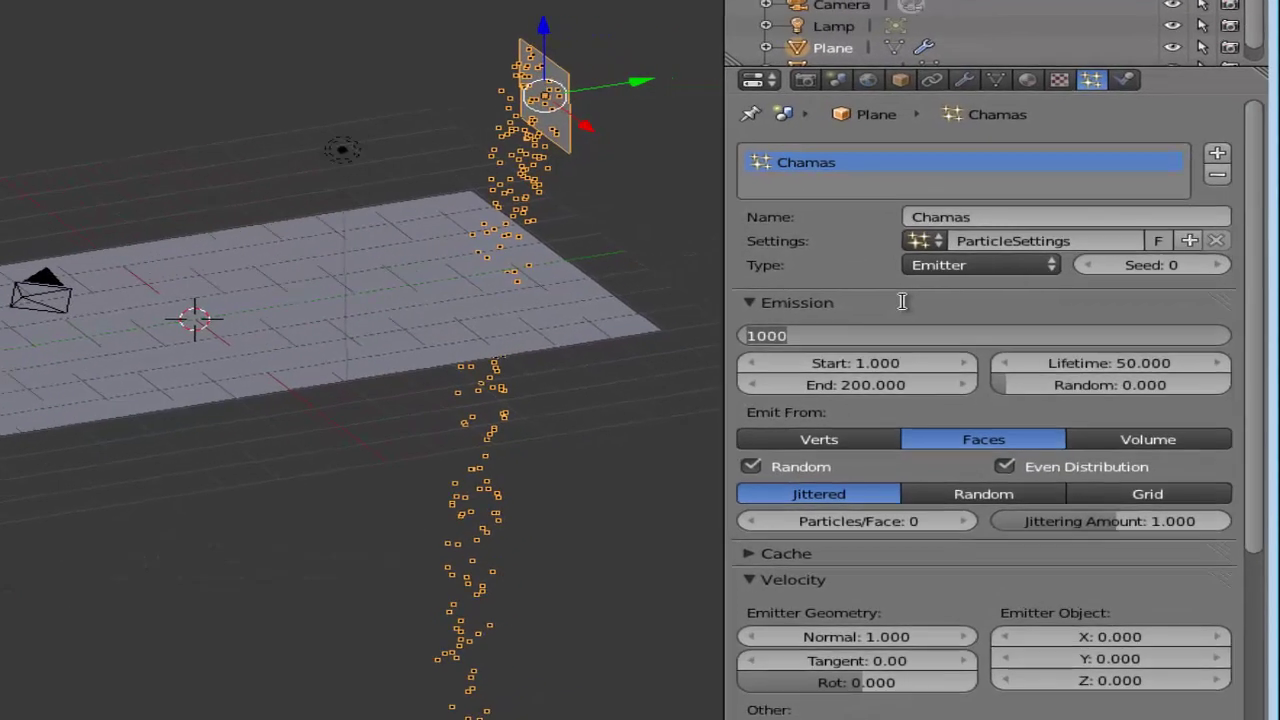
key(Return)
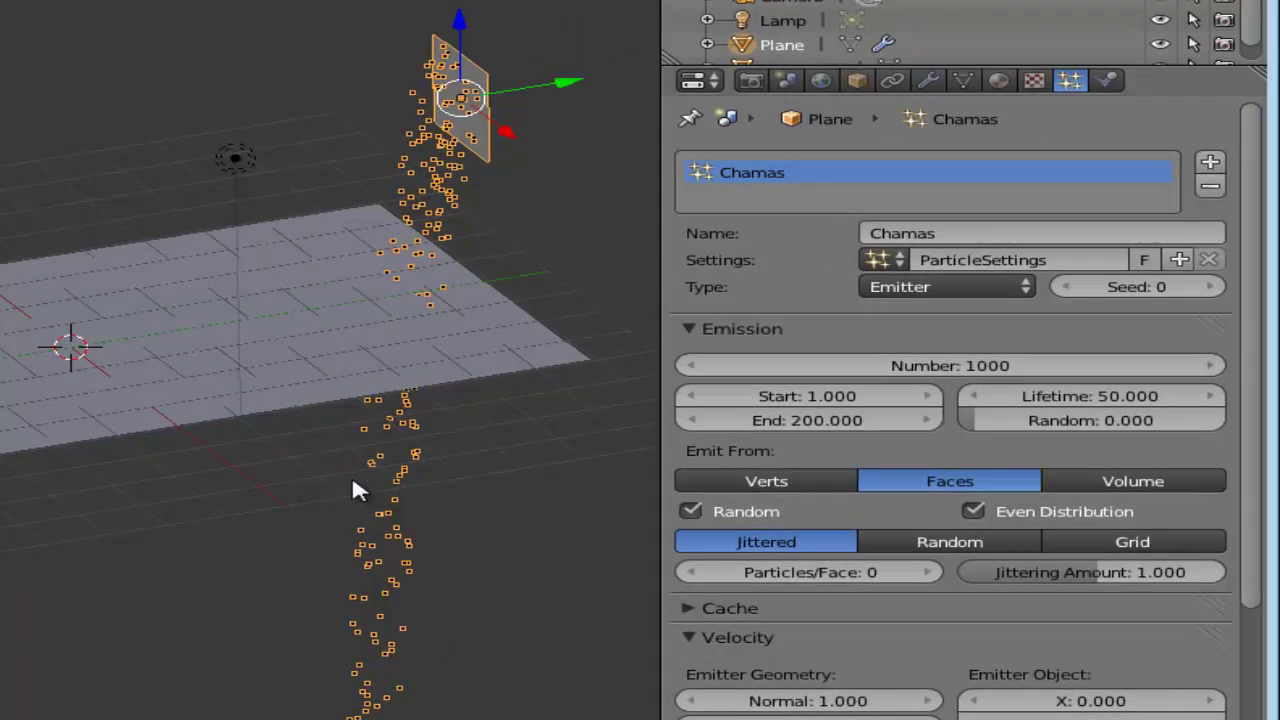
click(928, 364)
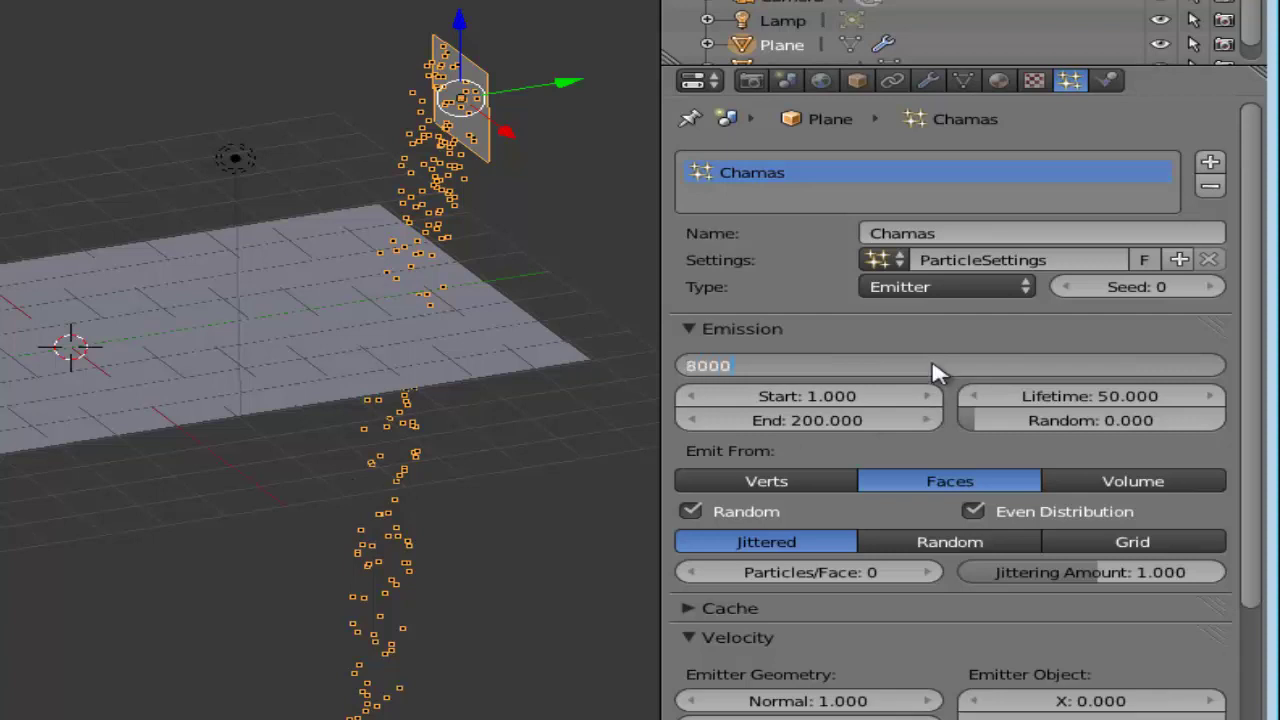
key(Return)
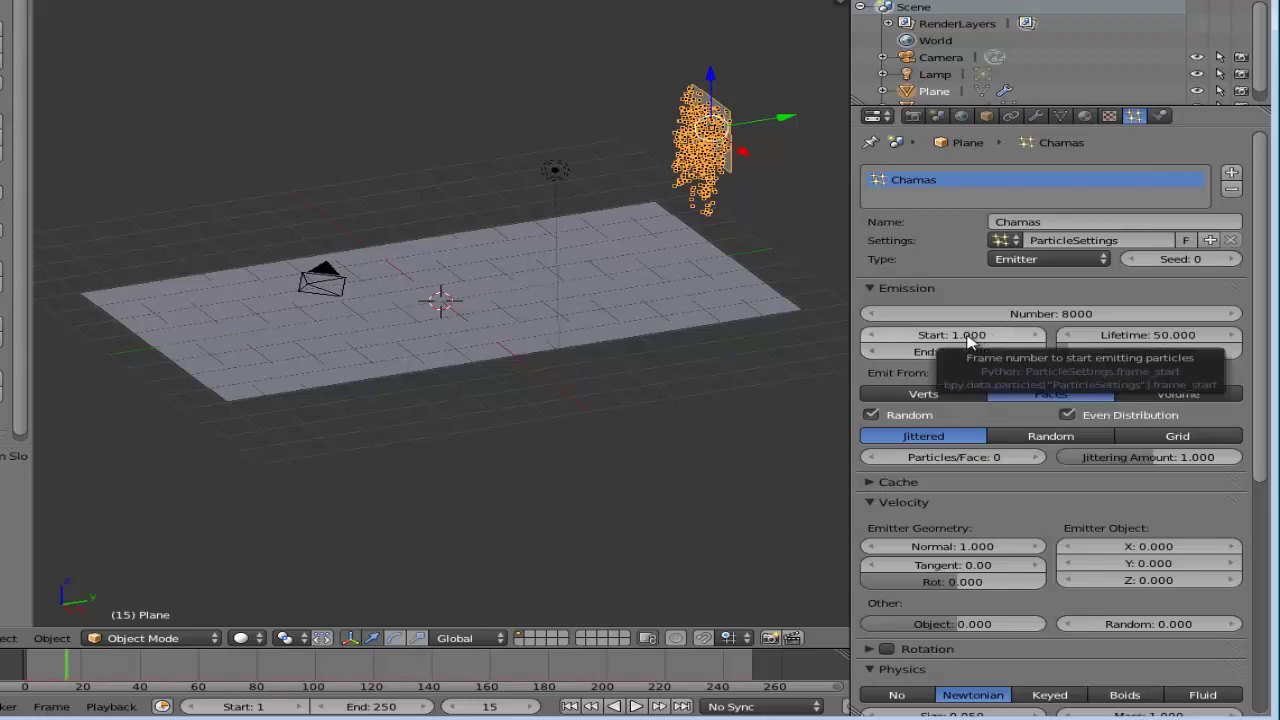
- Play the animation, try a lifetime randomness of about 0.293 on the Chamas particles, and reset it to 0
click(636, 707)
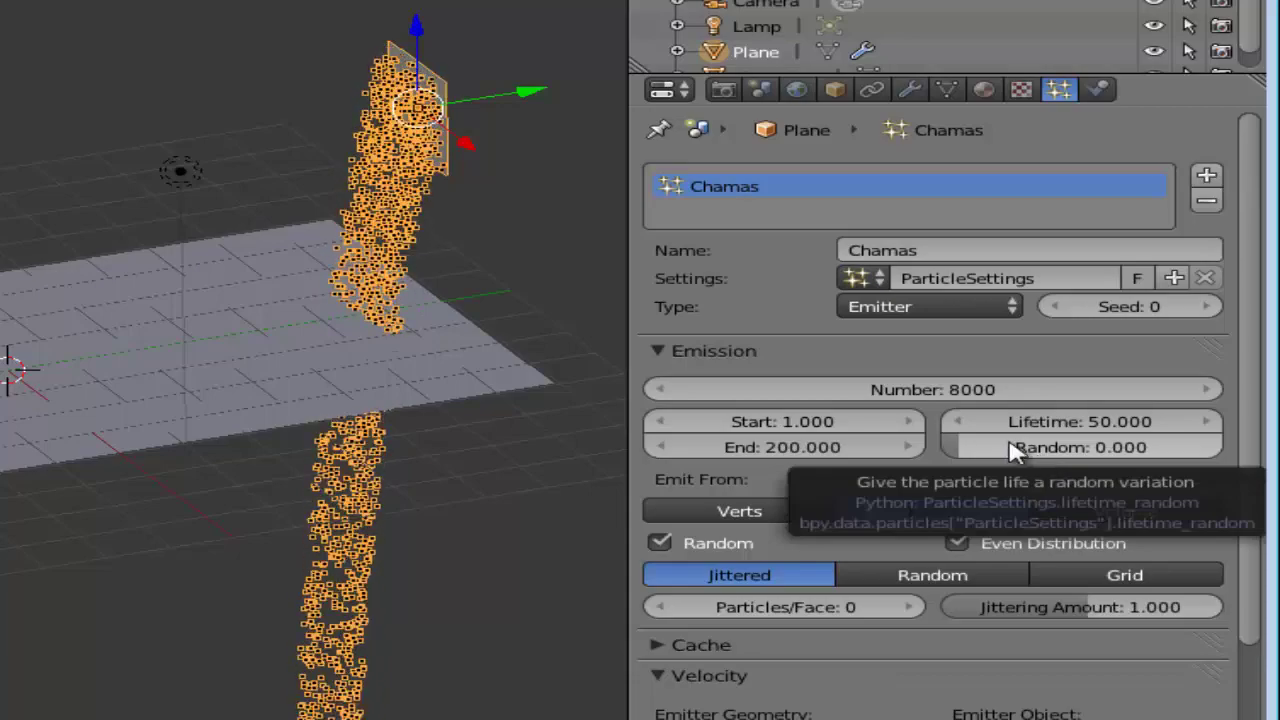
drag(1027, 452, 1111, 451)
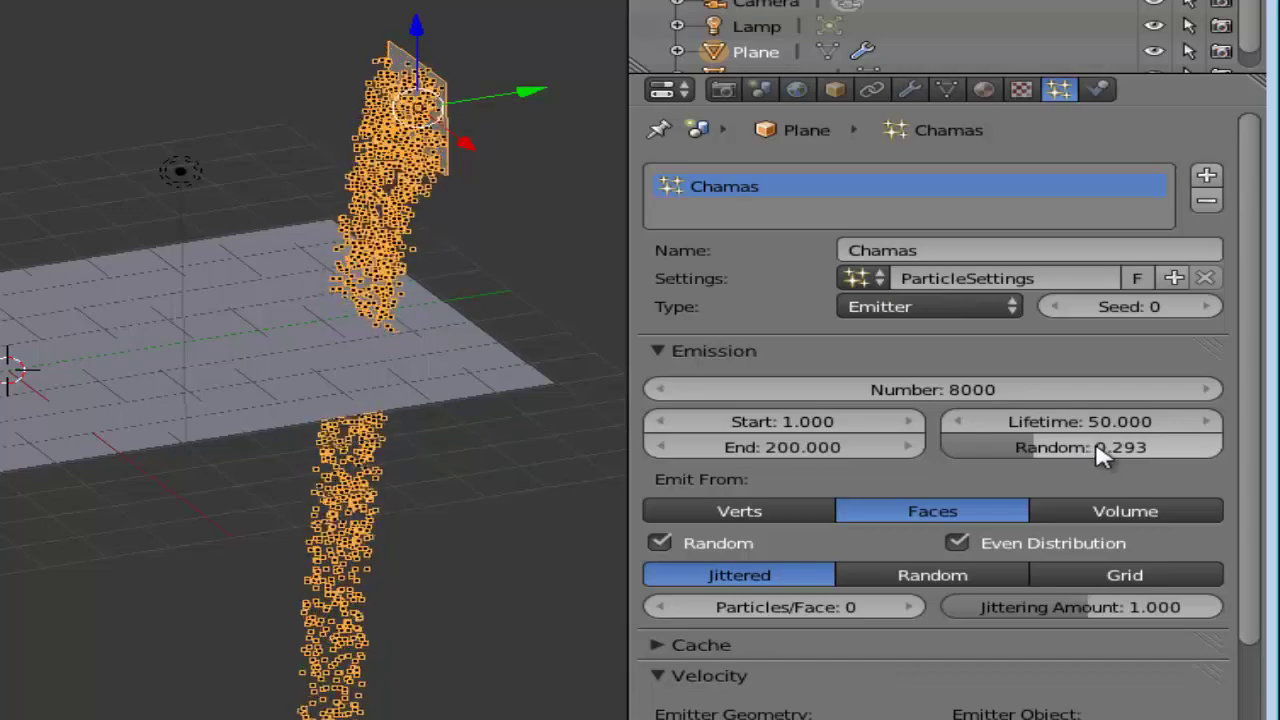
drag(1100, 455, 953, 482)
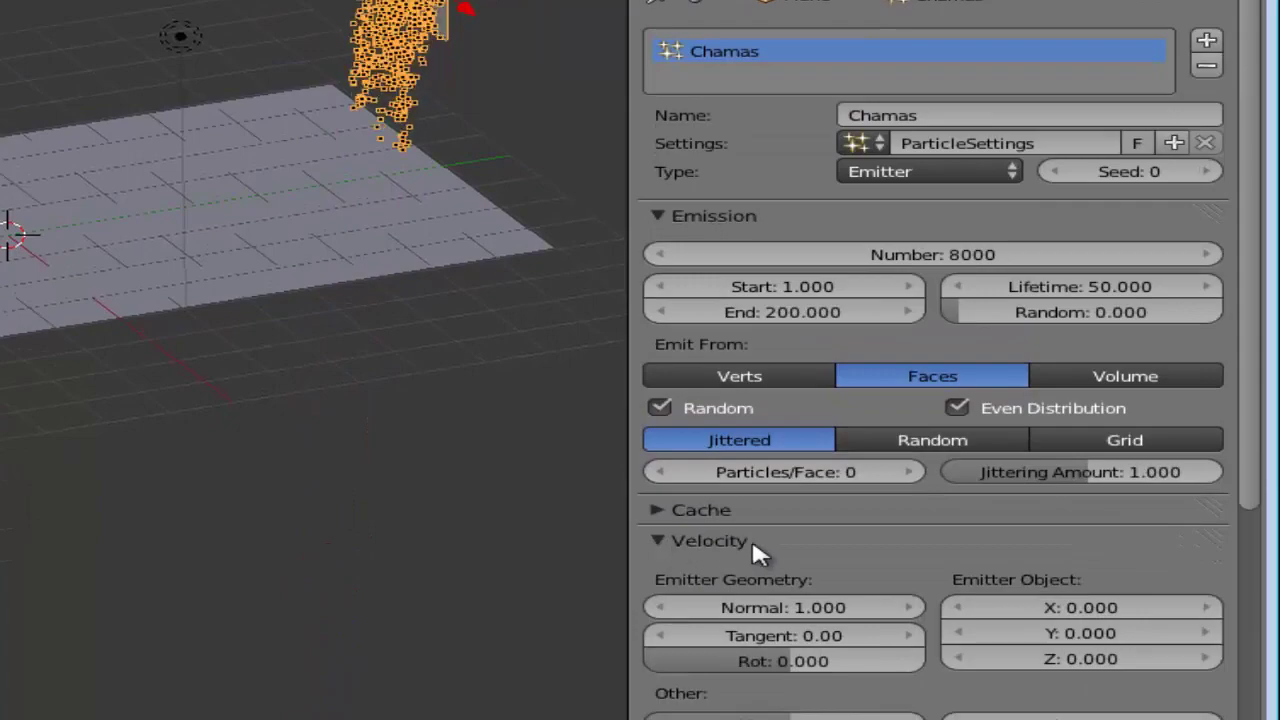
- Set the Chamas emission velocity to 8 along the normal and 0.2 from the object
scroll(700, 552, down, 5)
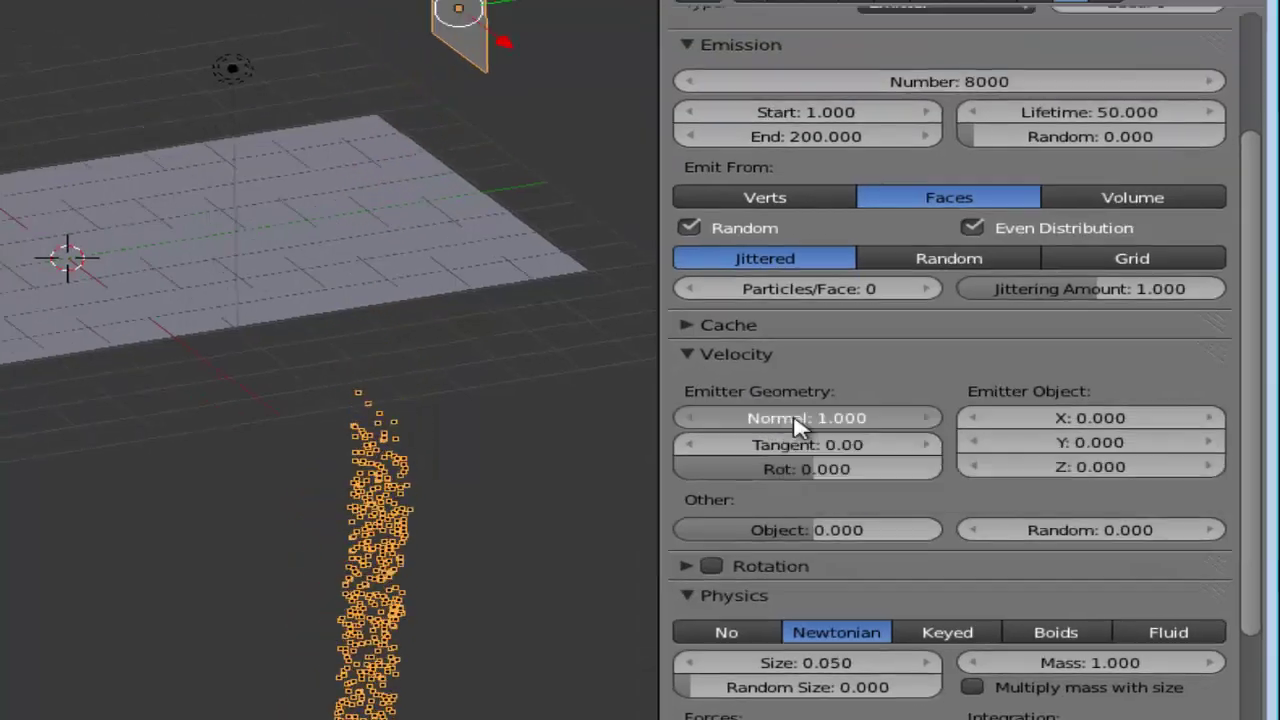
click(797, 425)
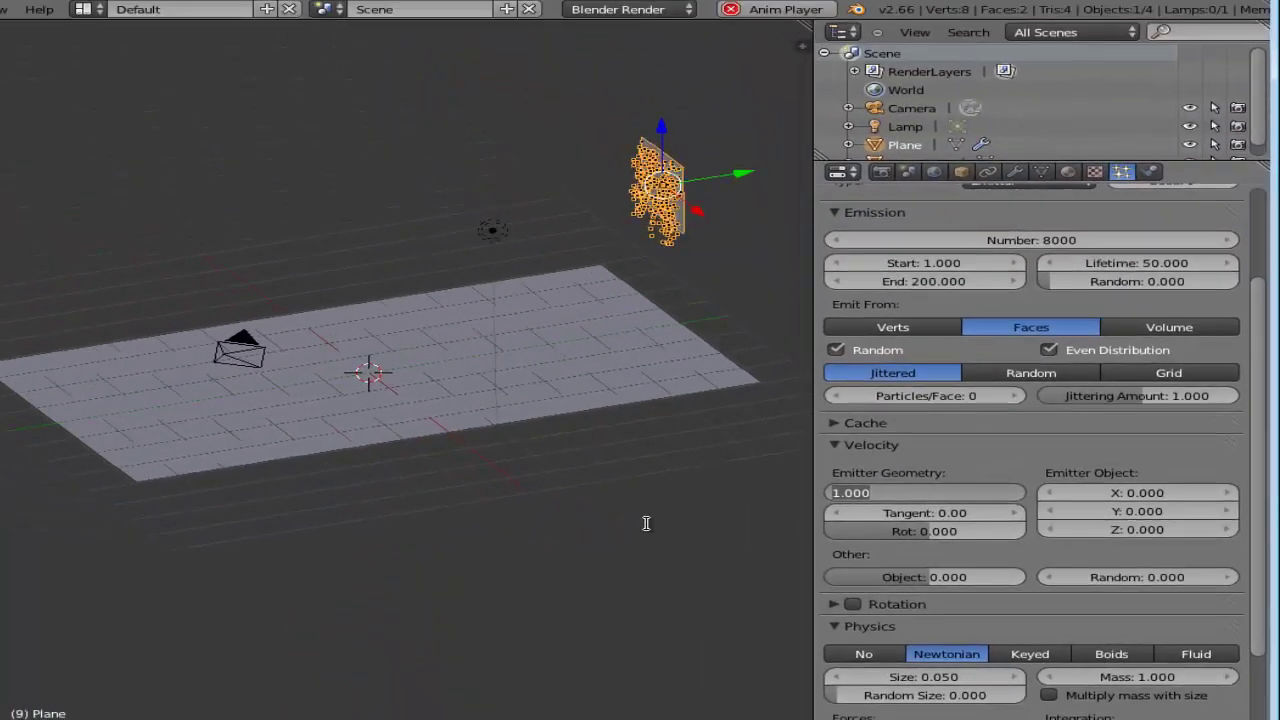
text(8)
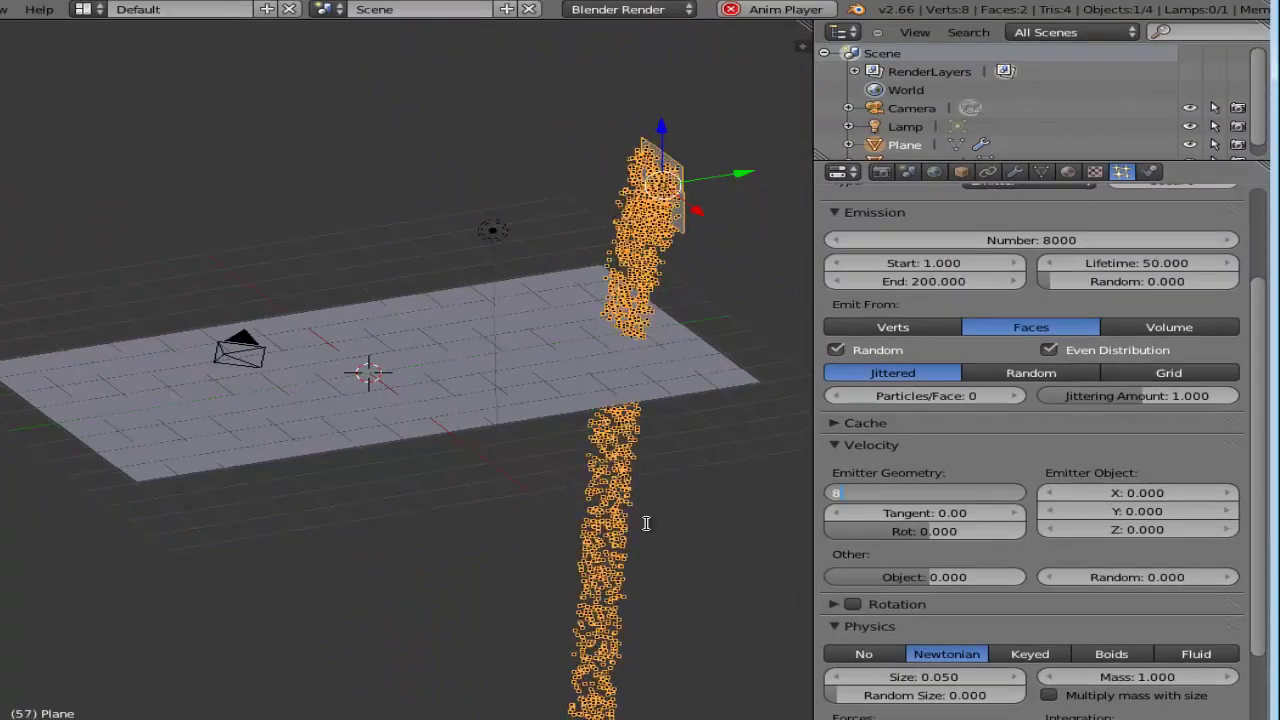
key(Return)
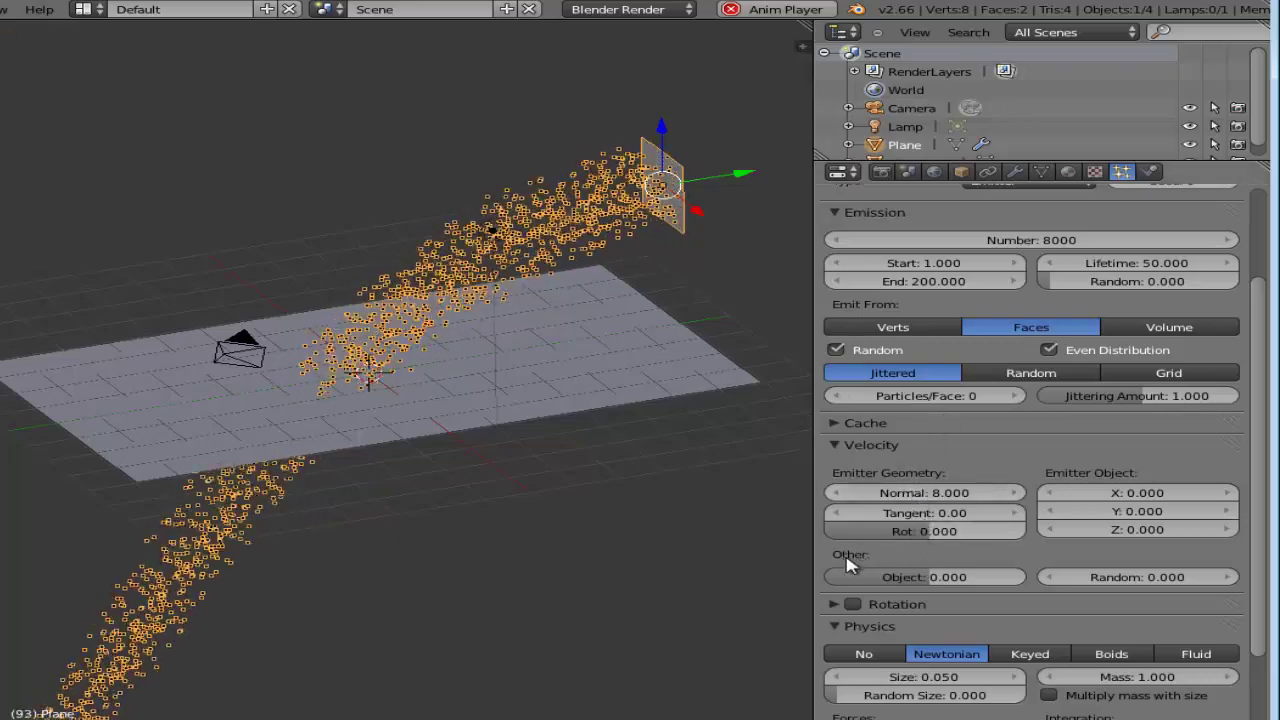
click(928, 578)
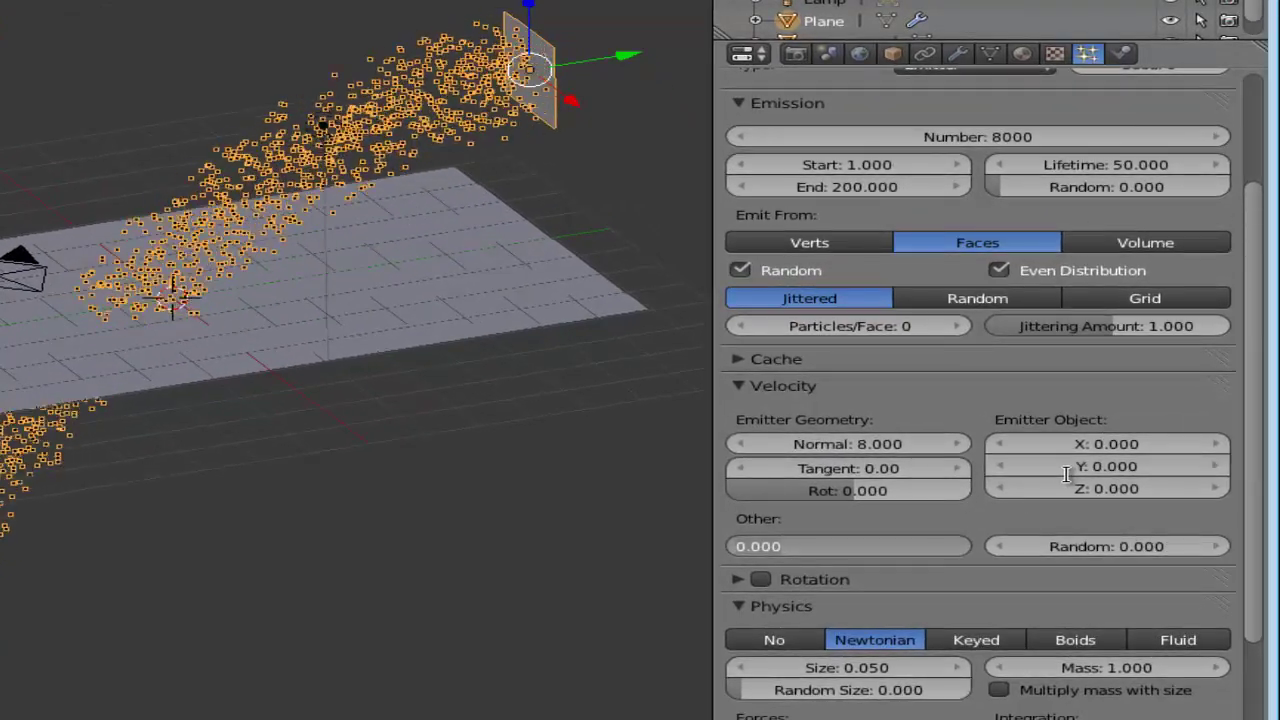
text(0.2)
key(Return)
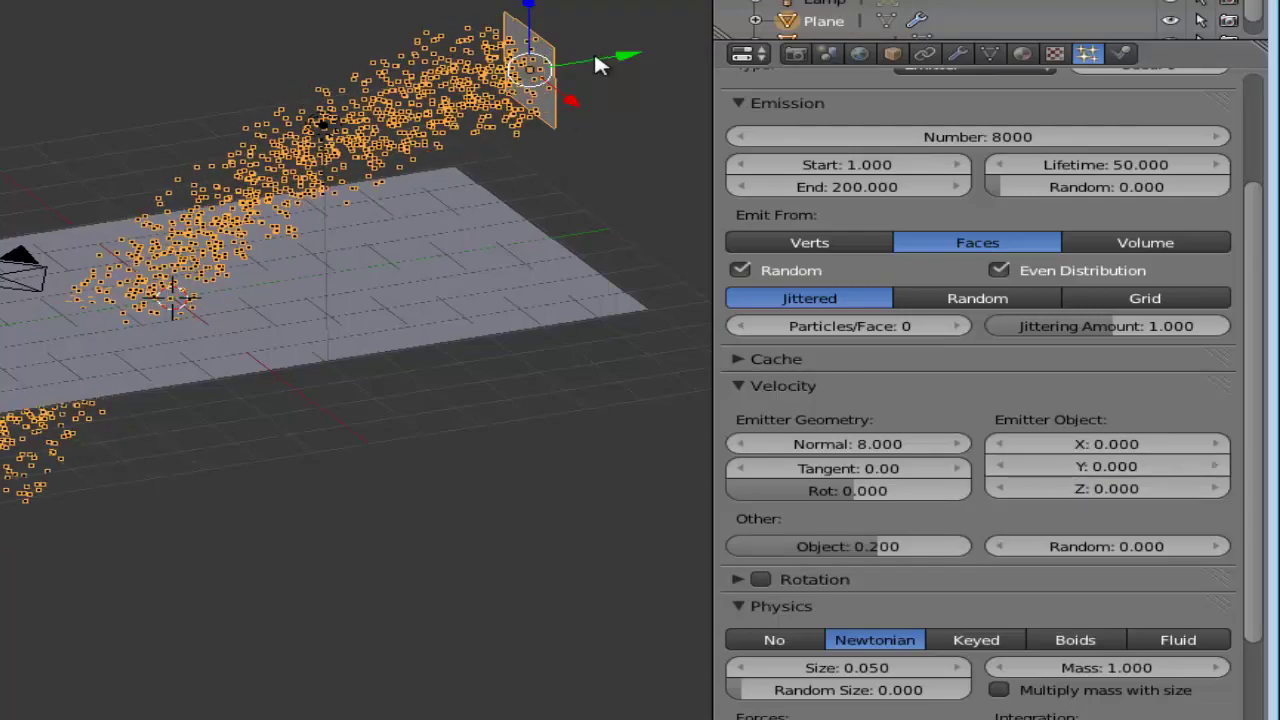
- Disable rendering of the emitter and set the Chamas particle render type to None
scroll(759, 486, down, 1)
scroll(759, 487, down, 7)
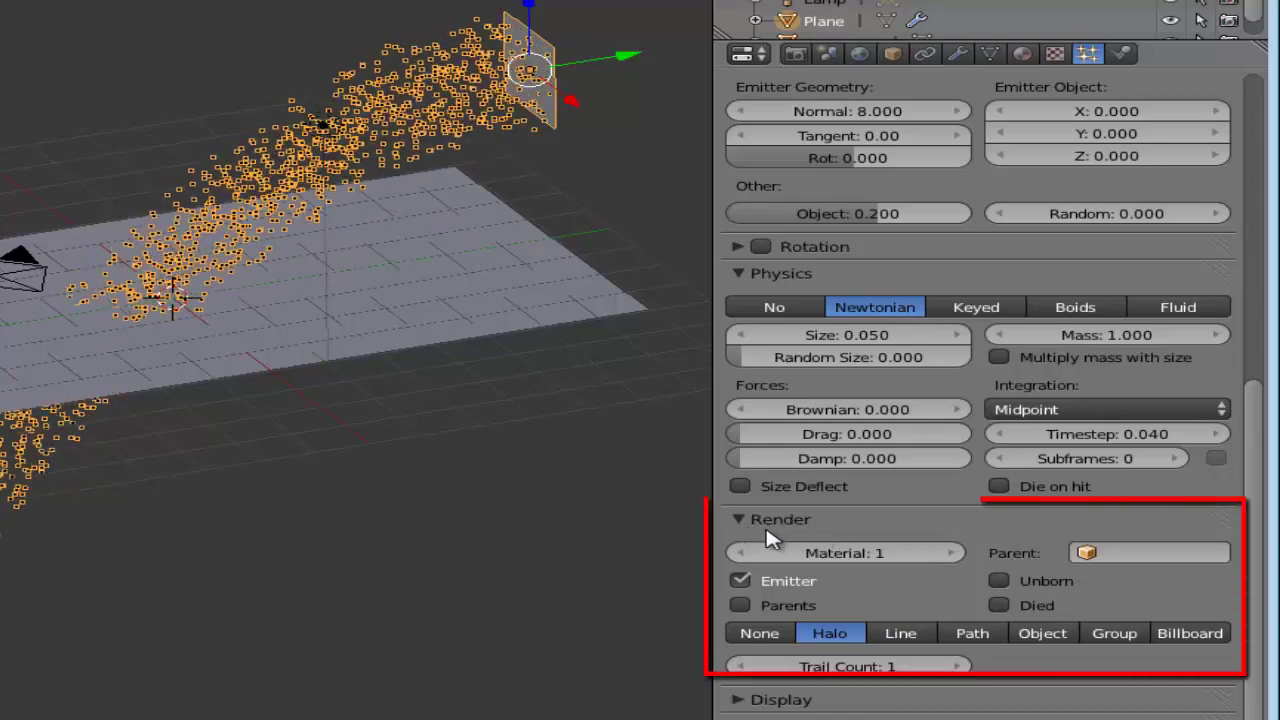
click(740, 581)
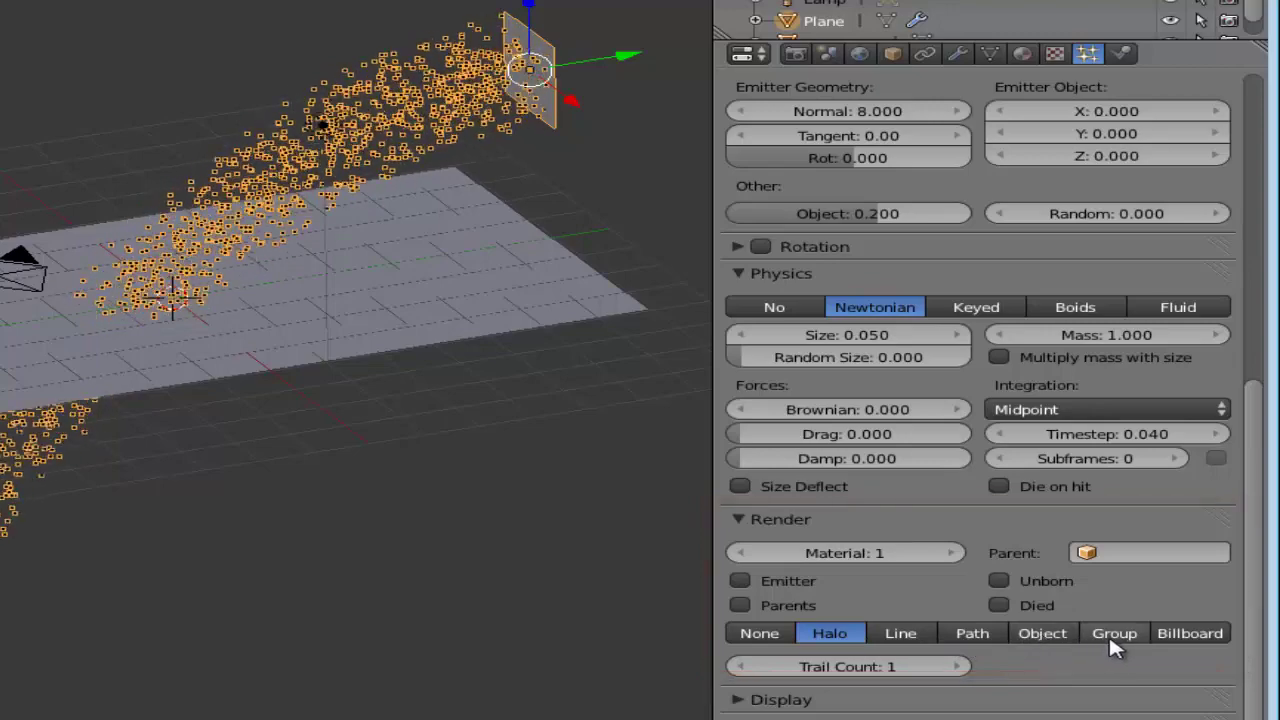
click(765, 638)
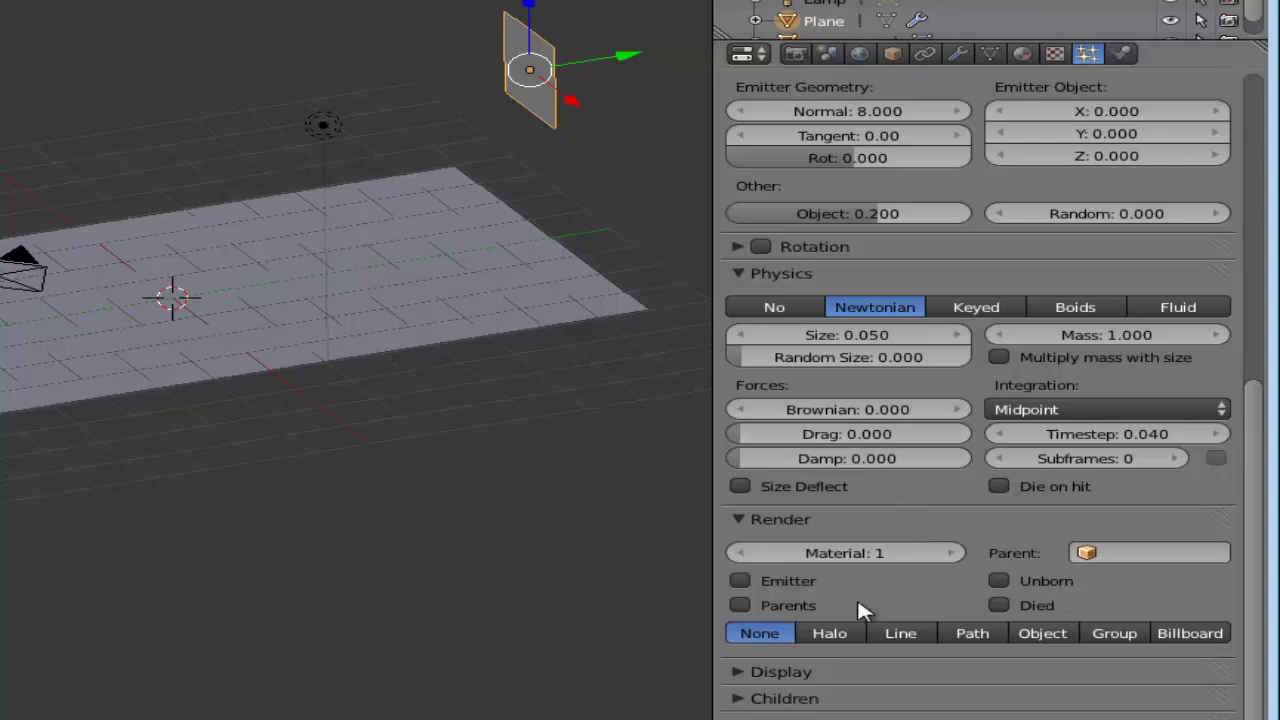
- Display the Chamas particles as points in the viewport
click(742, 676)
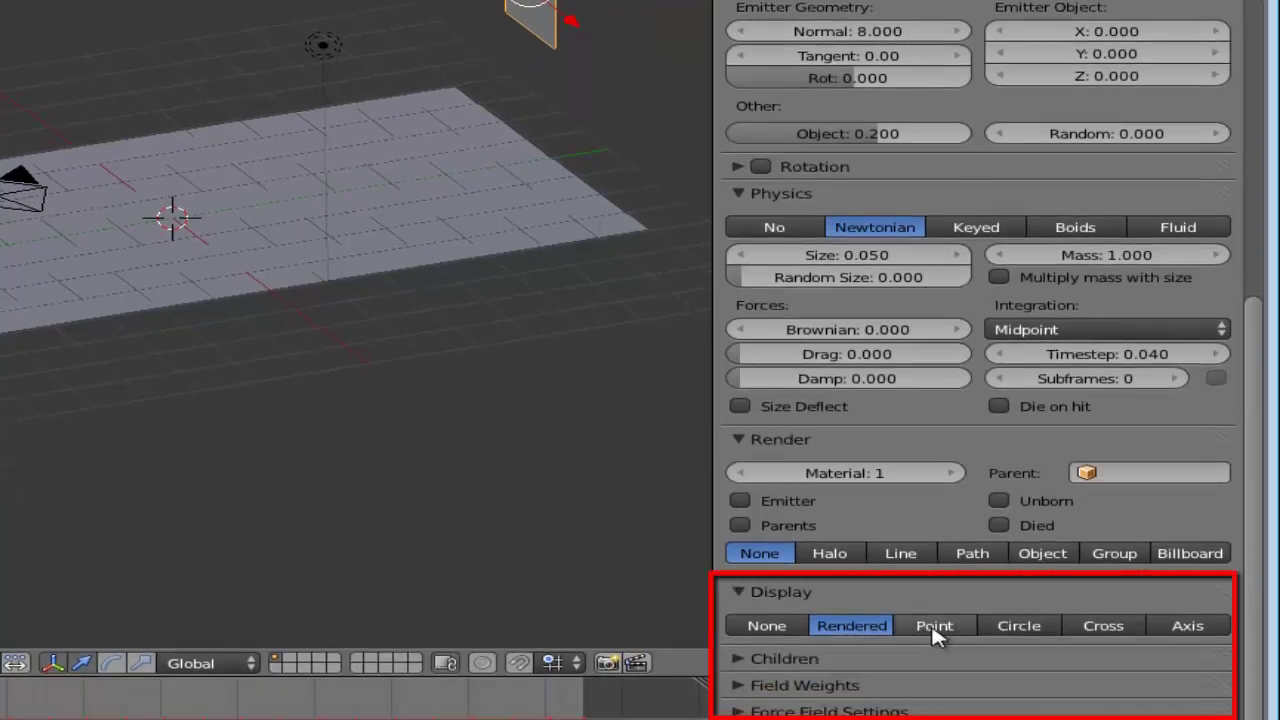
click(934, 626)
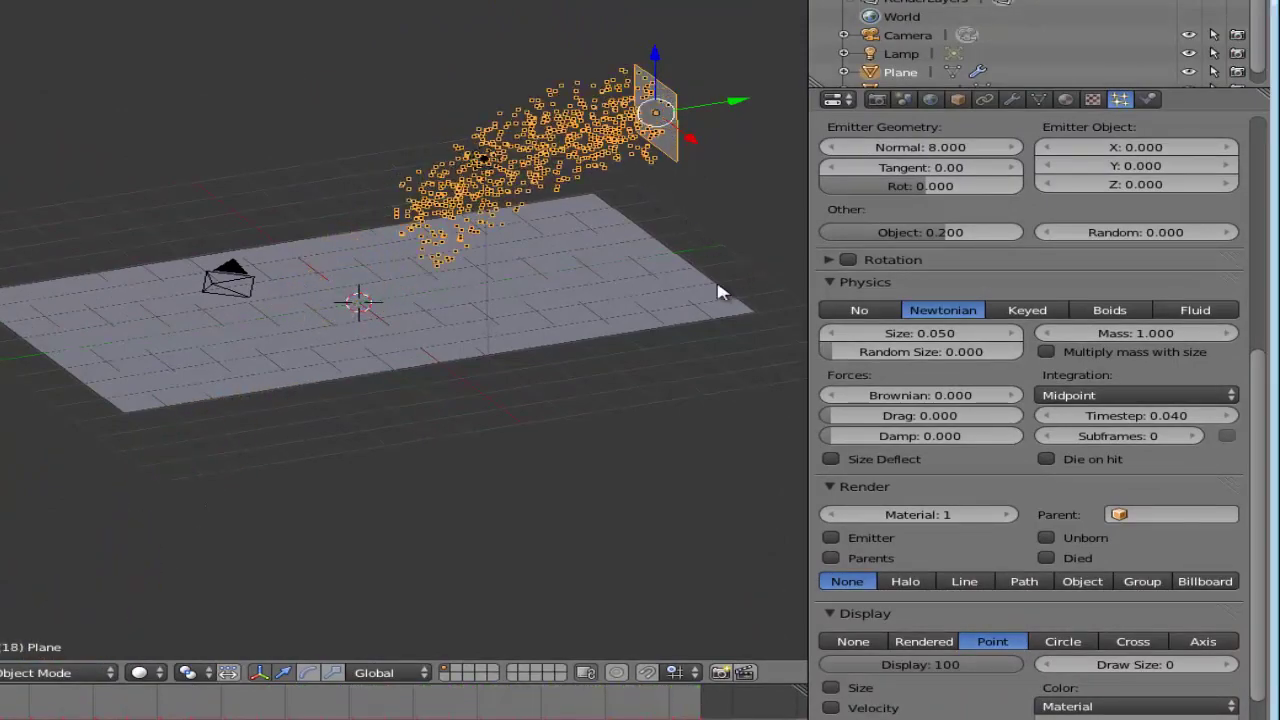
scroll(711, 305, down, 1)
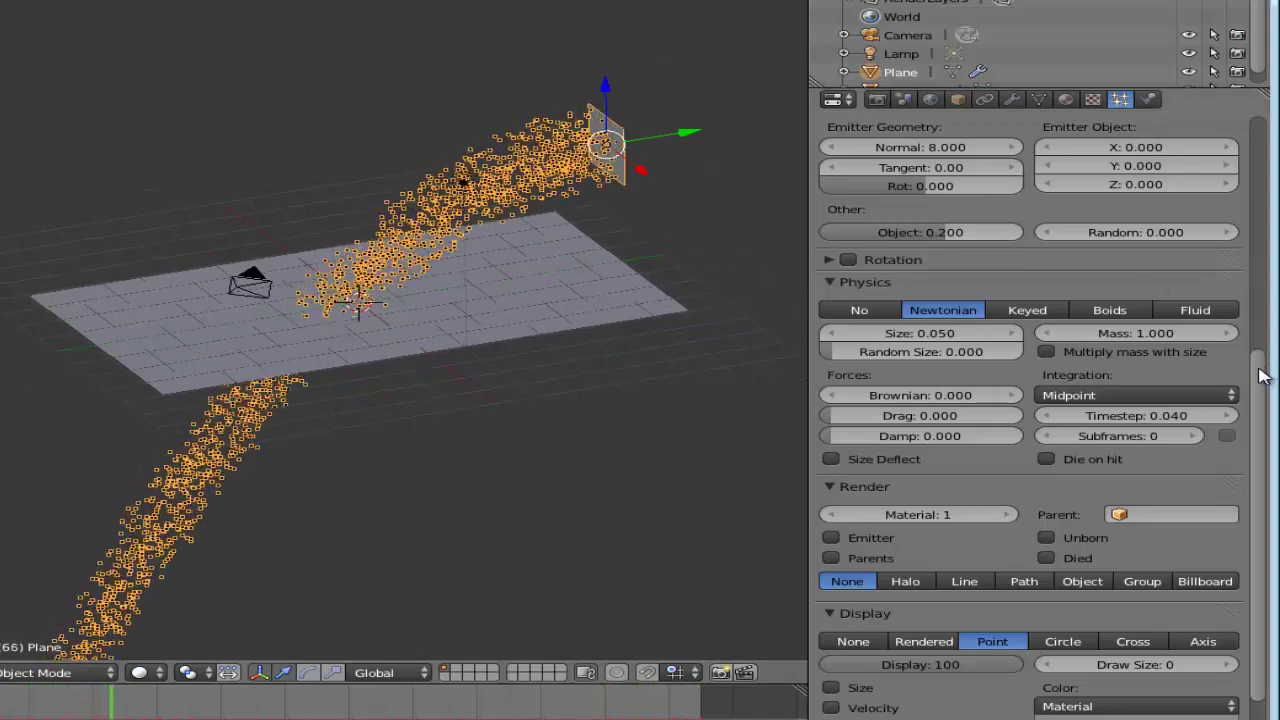
- Set the gravity field weight of the Chamas particles to 0
scroll(1258, 404, down, 1)
scroll(1258, 404, down, 2)
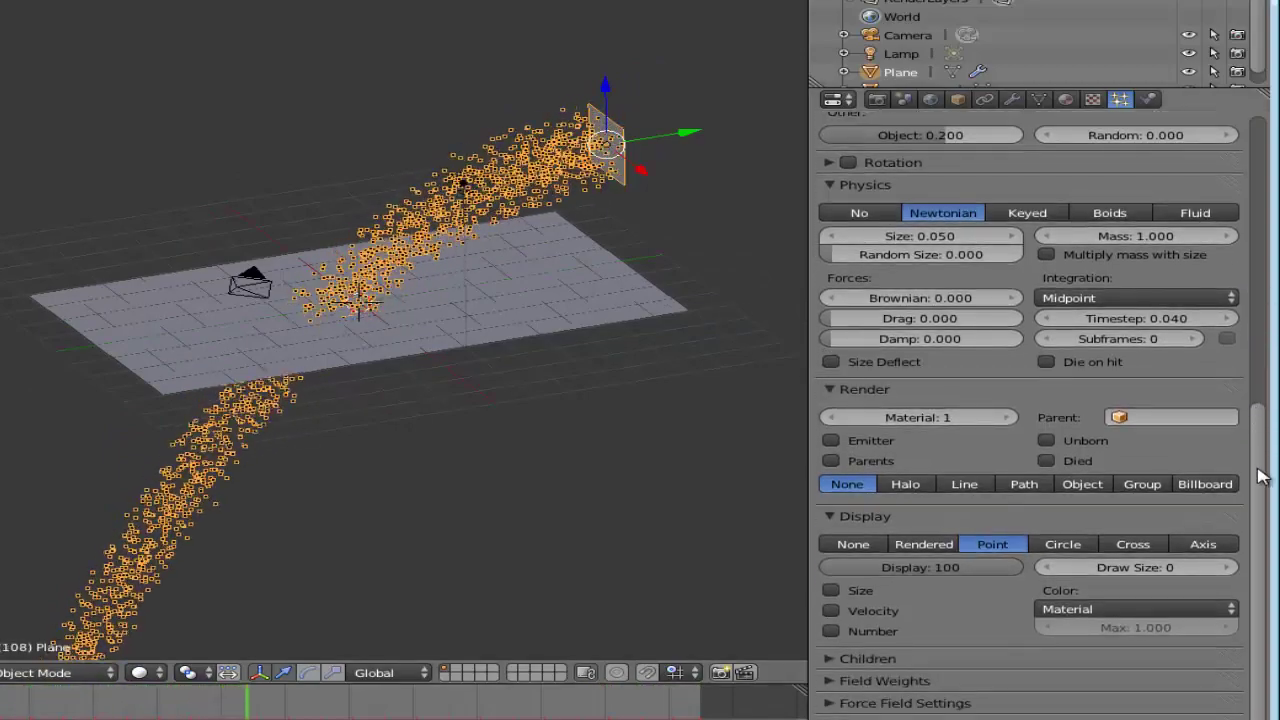
click(824, 684)
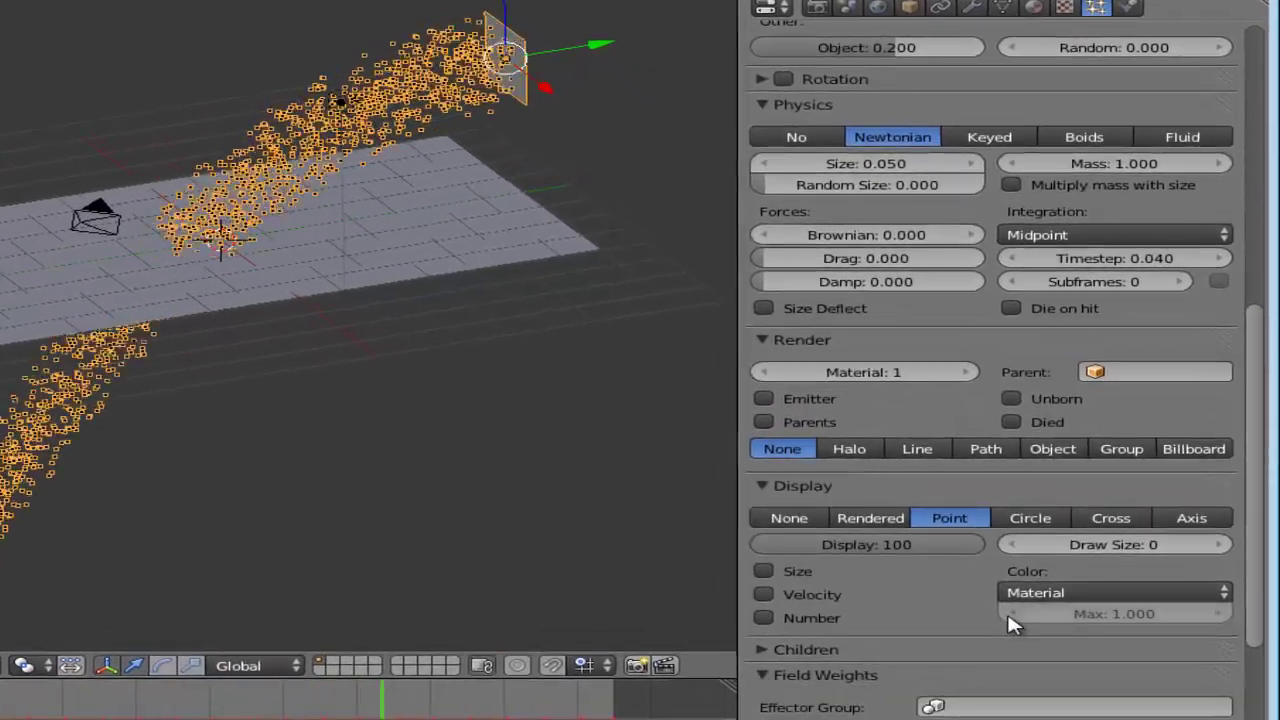
scroll(1005, 612, down, 6)
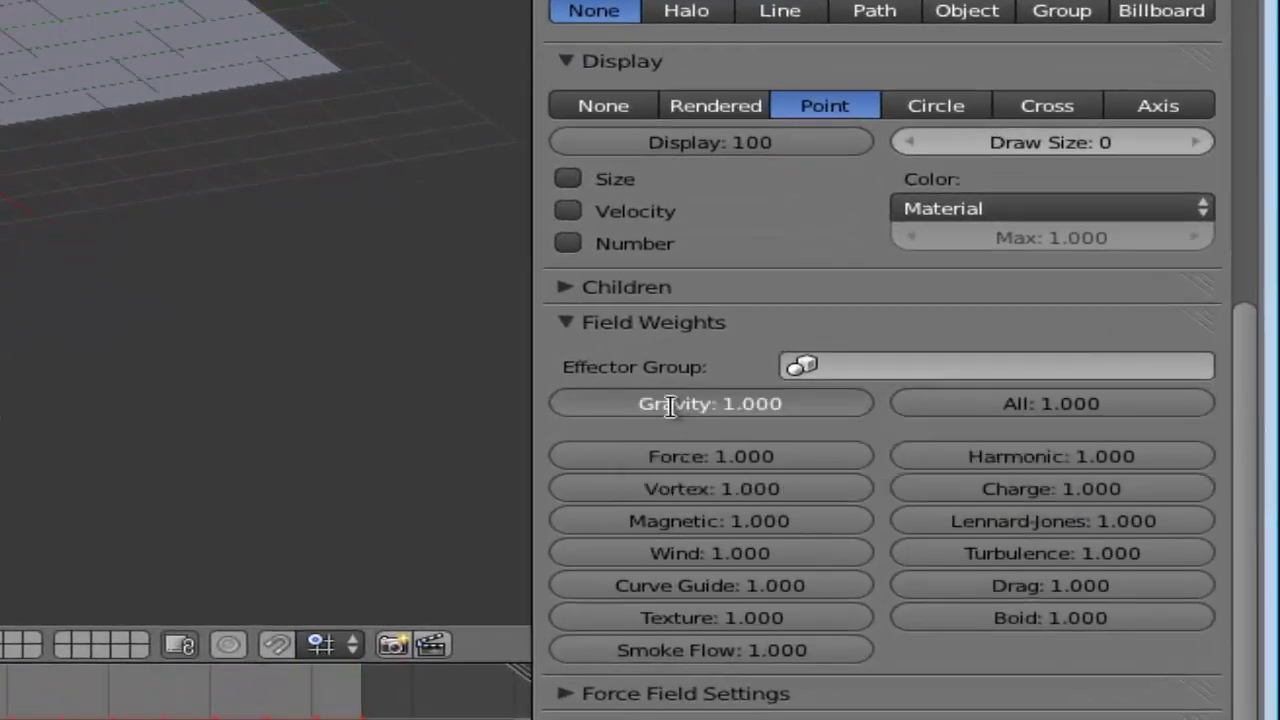
click(788, 465)
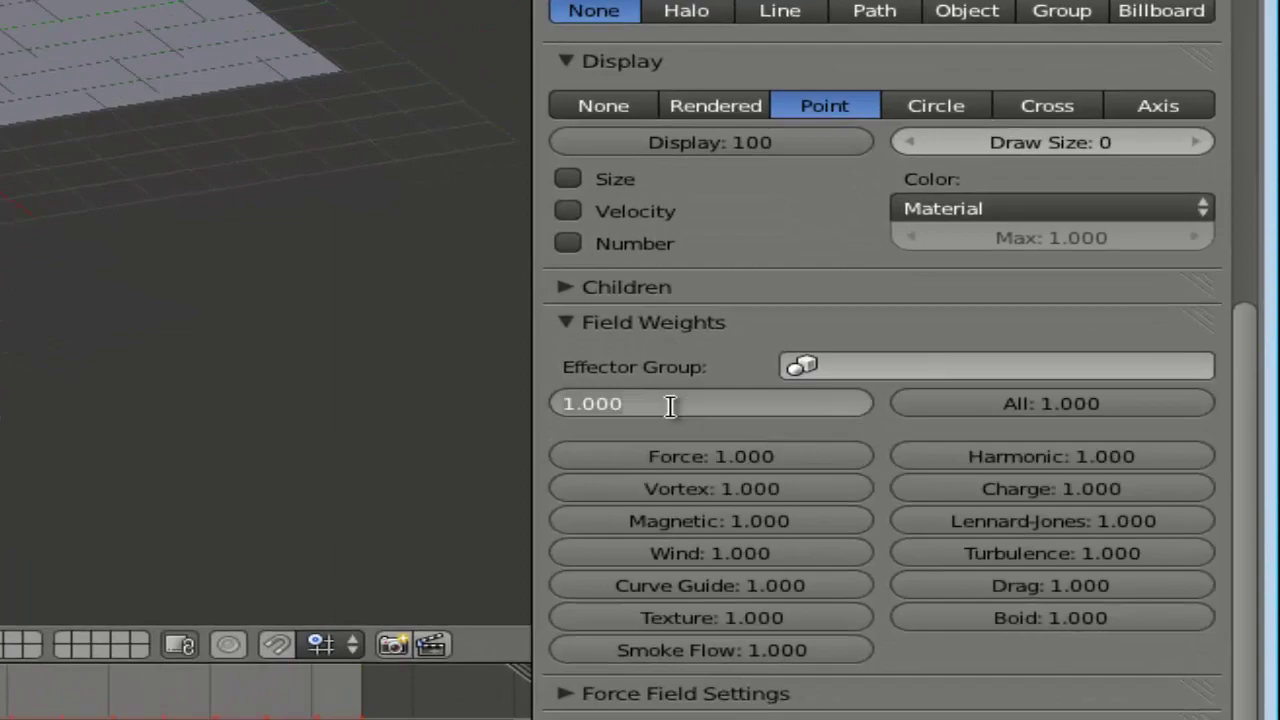
text(0)
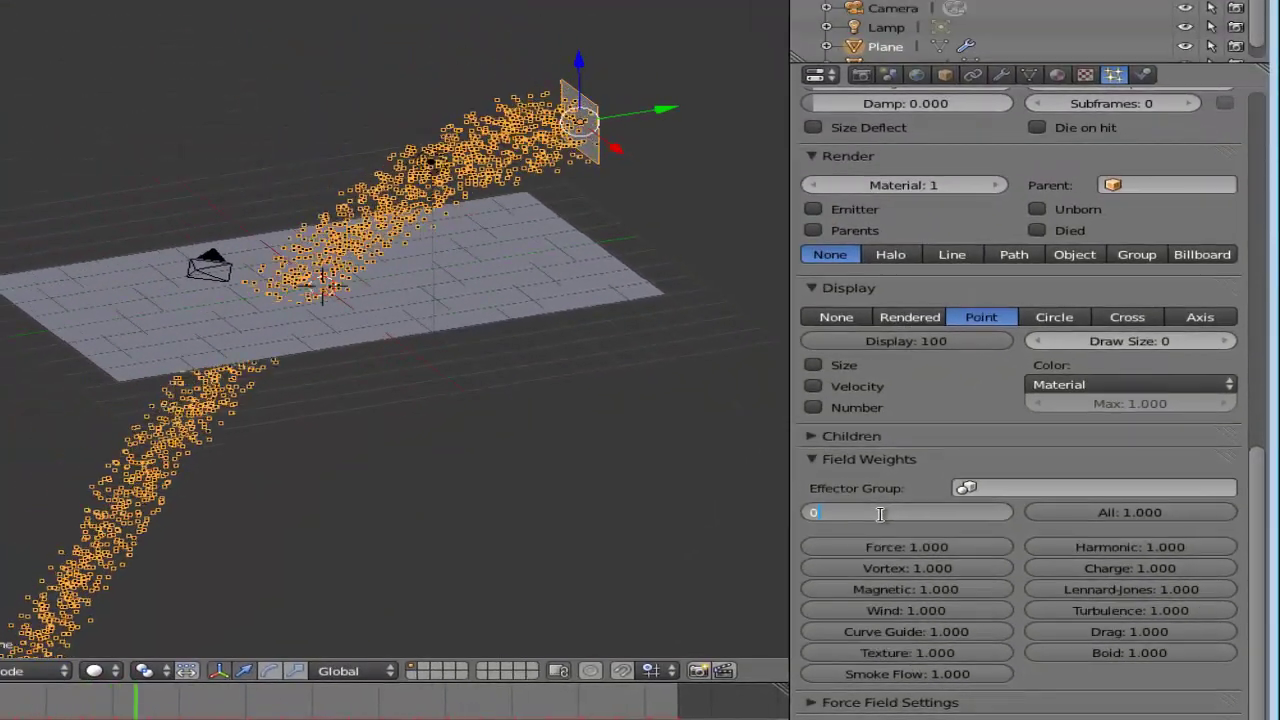
key(Return)
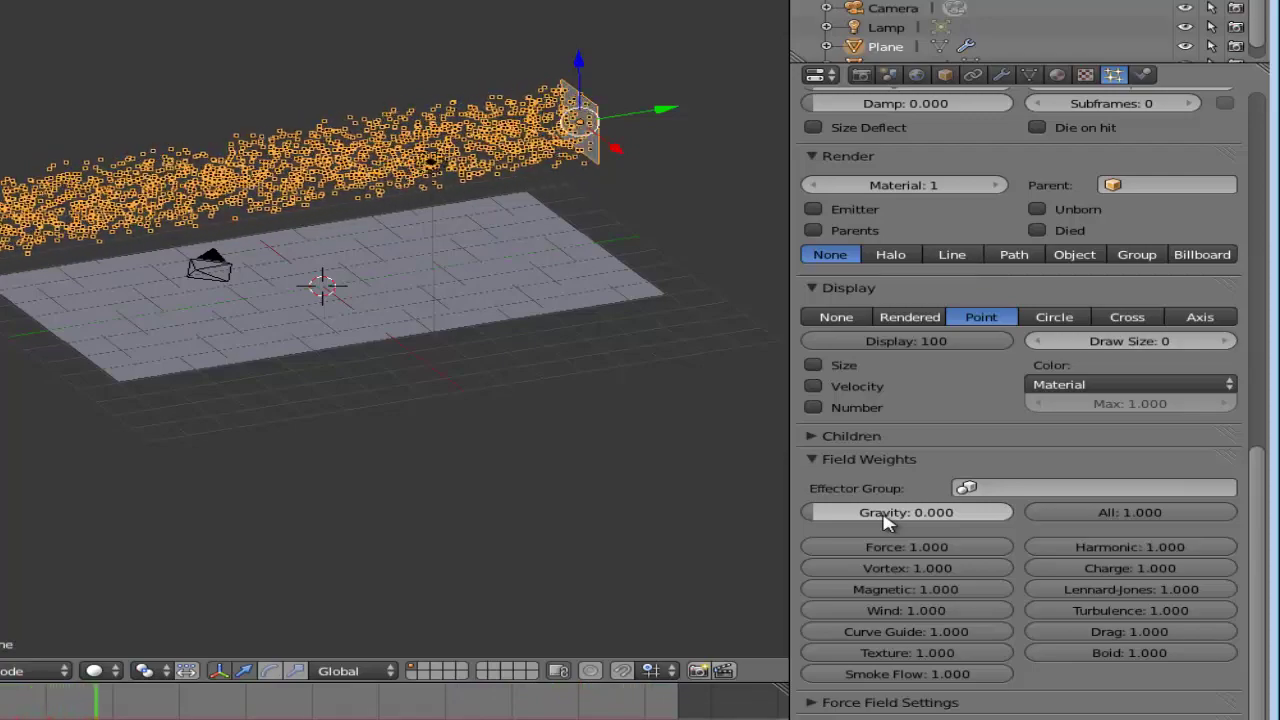
- Set the gravity field weight of the Chamas particles to 0.7
click(885, 514)
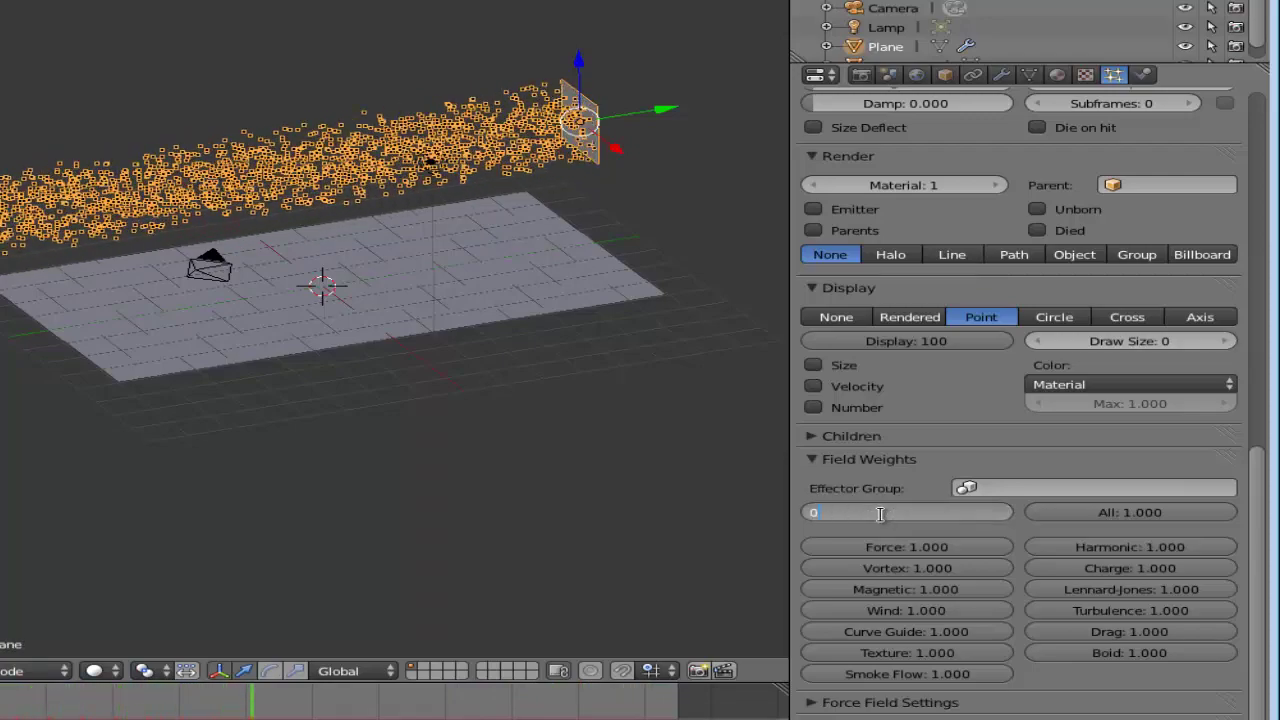
text(0.7)
key(Return)
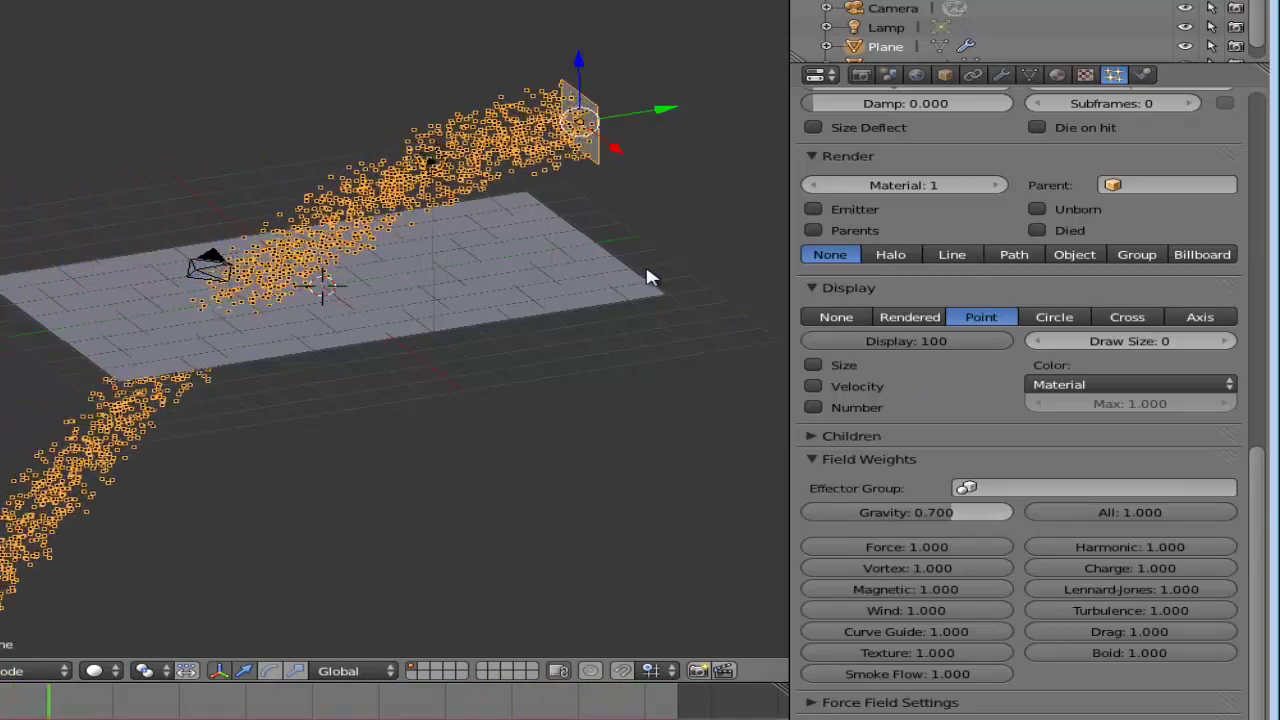
- Scale the upright emitter plane down uniformly to about 0.119 of its size
scroll(1248, 486, up, 10)
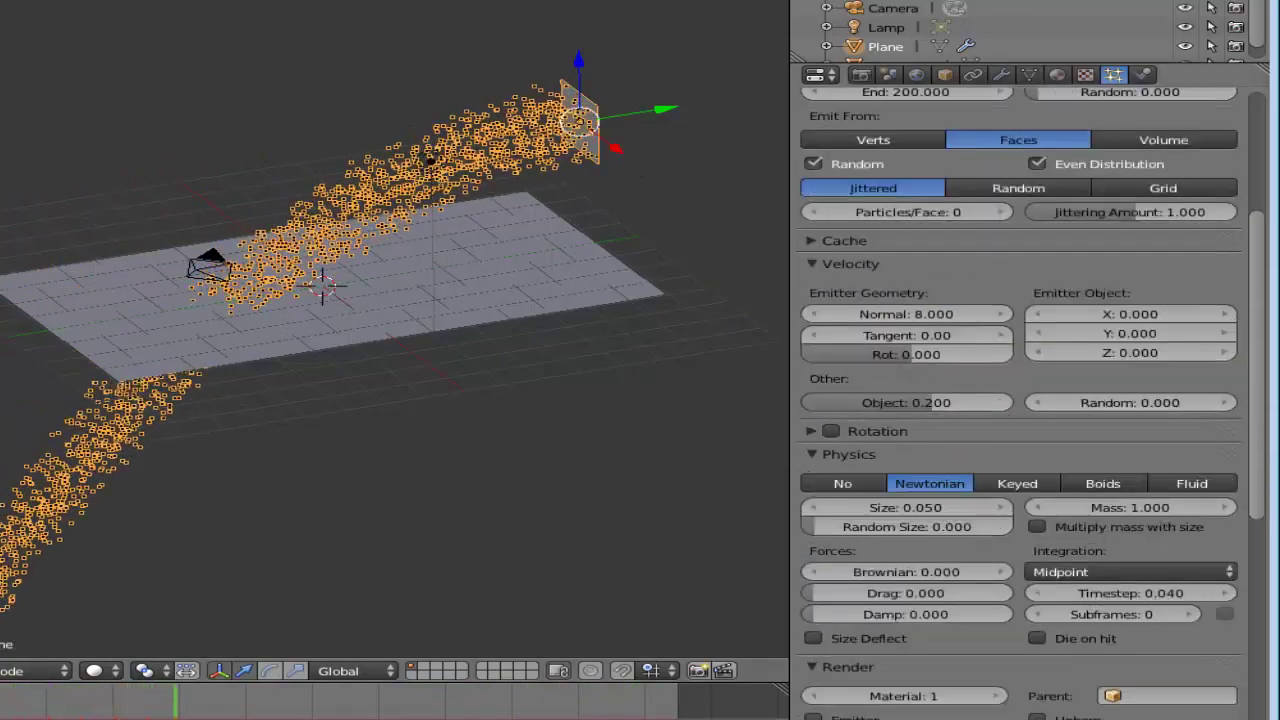
scroll(1020, 400, up, 6)
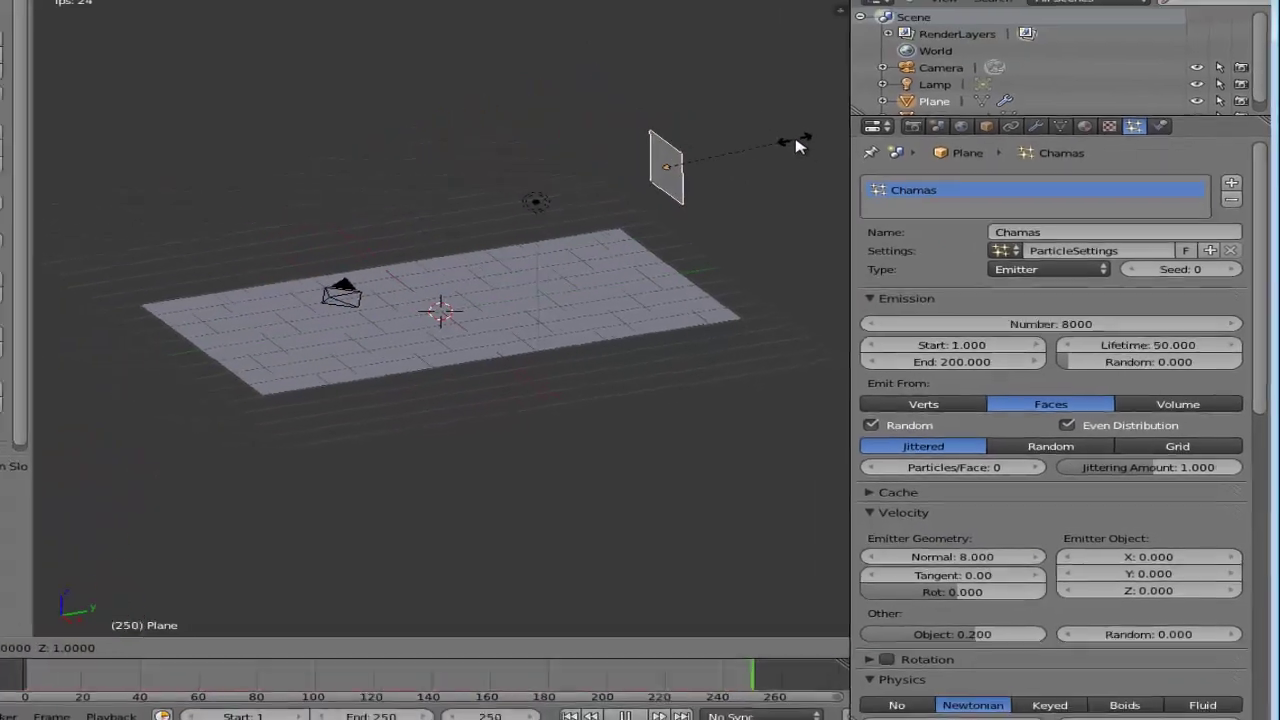
key(s)
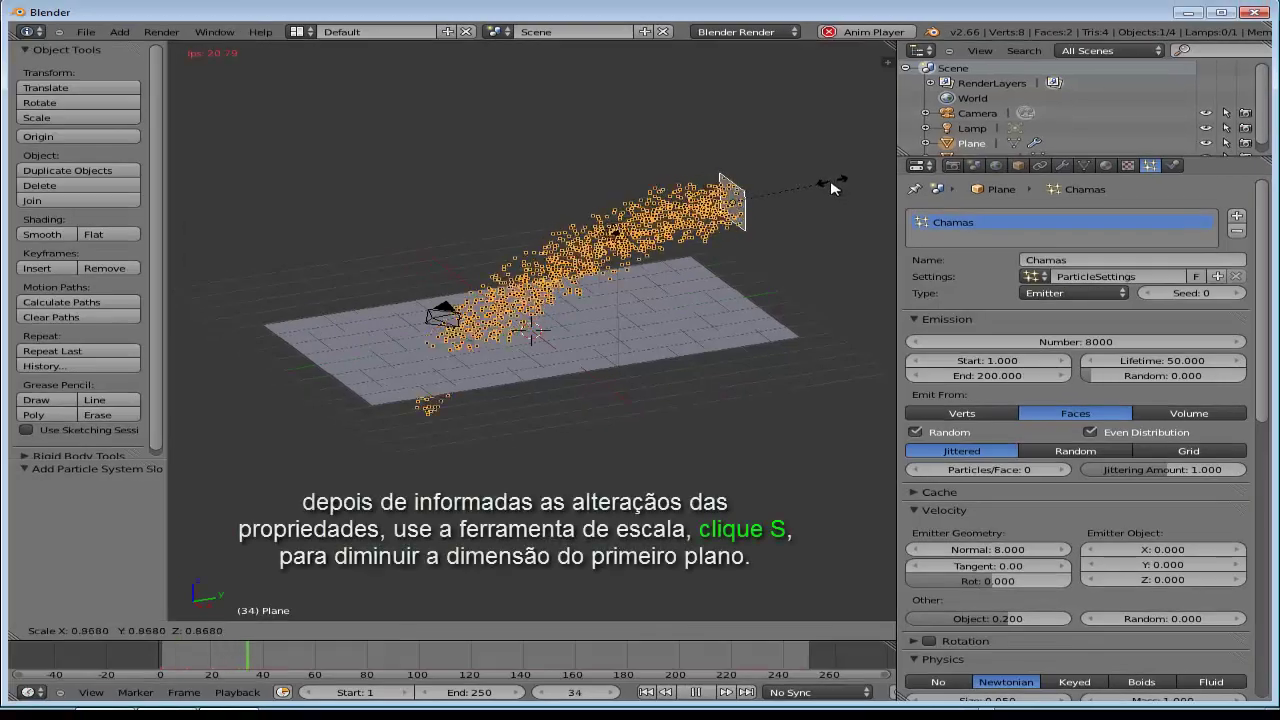
click(745, 215)
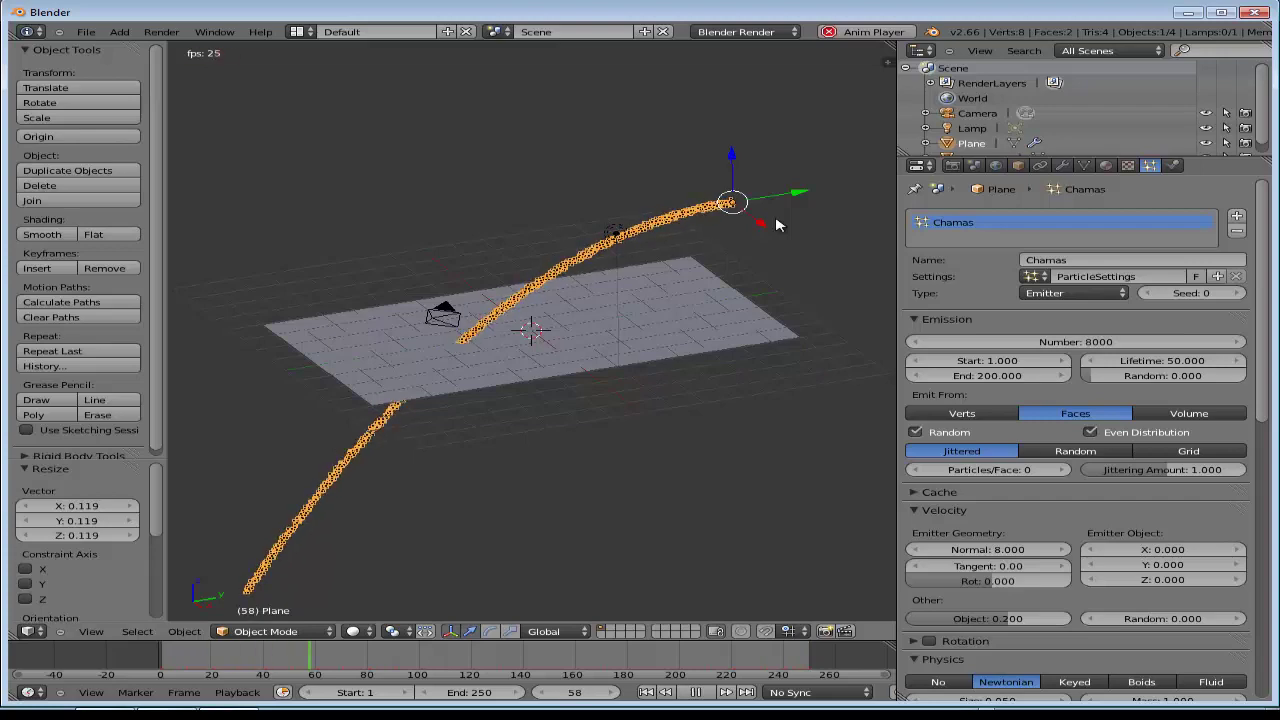
- Select the large floor plane and enable Collision physics for it
right_click(655, 356)
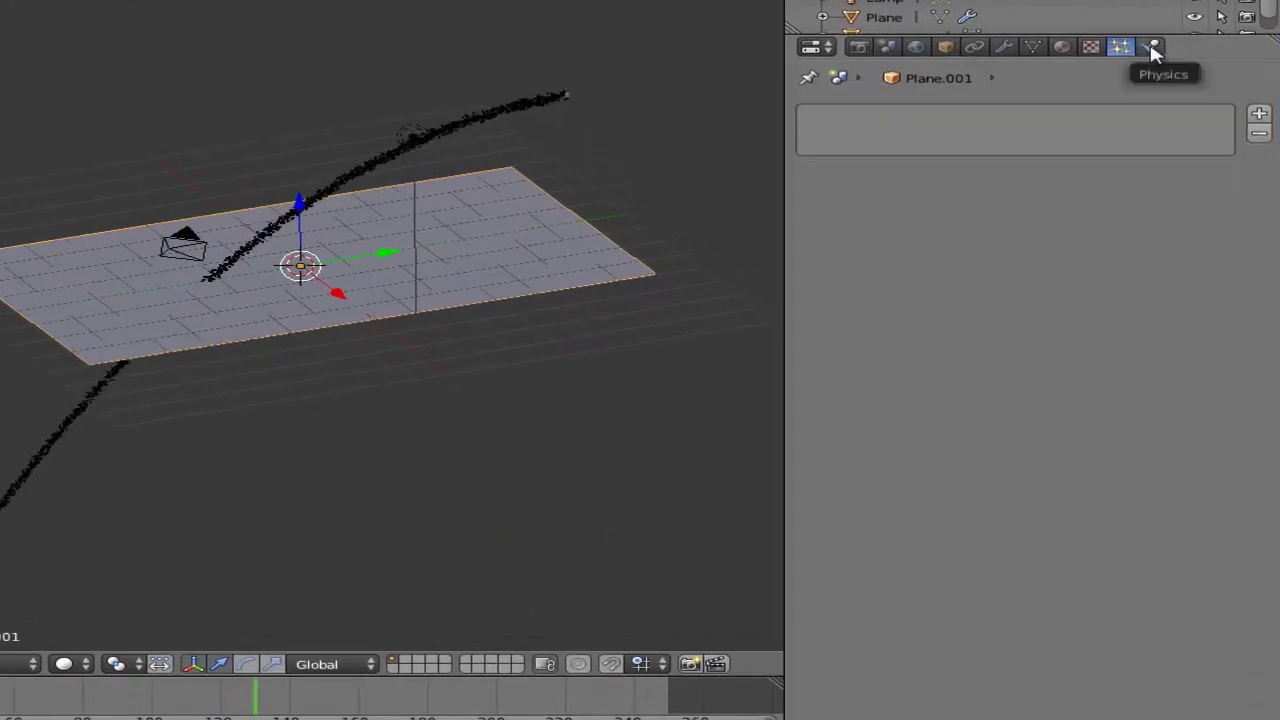
click(1153, 48)
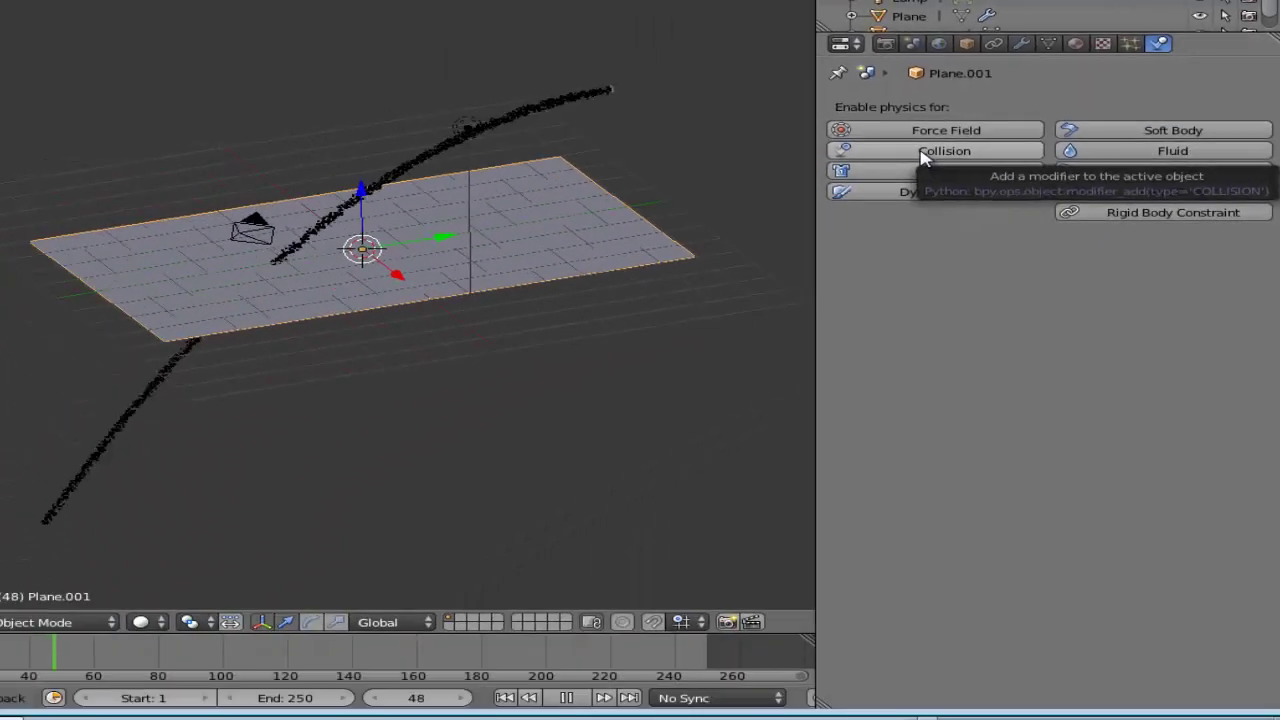
click(520, 336)
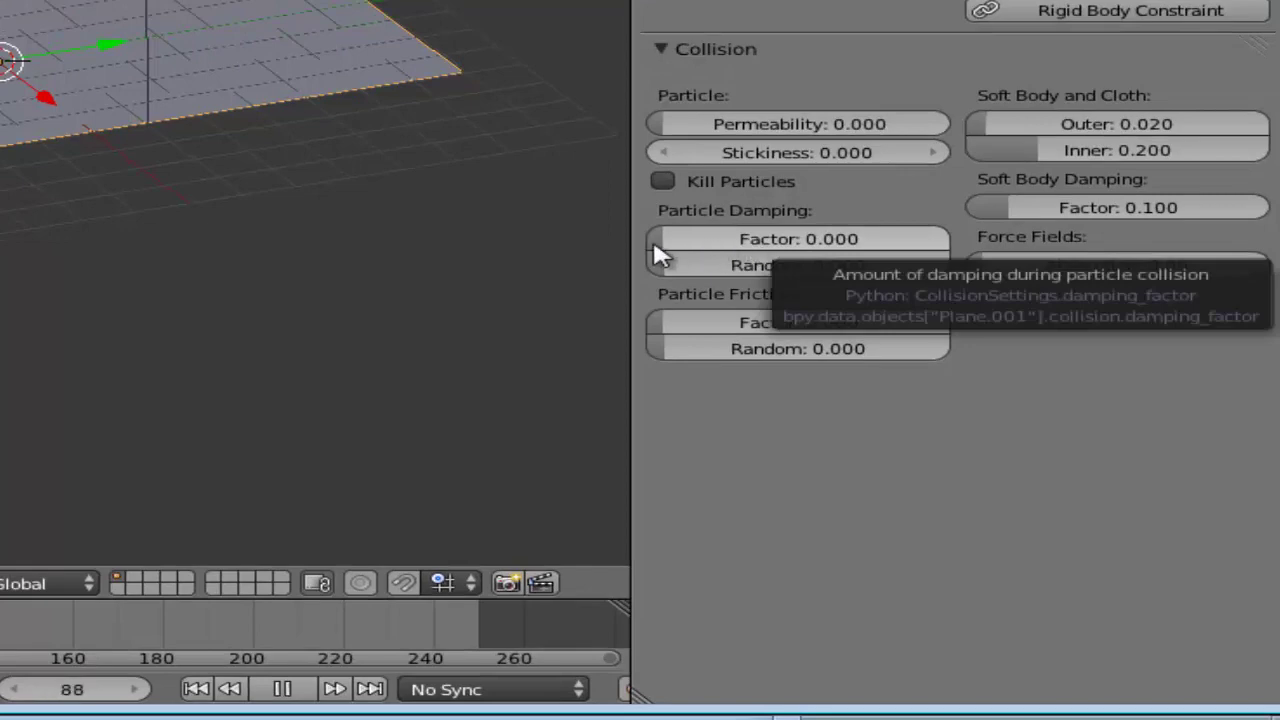
- Set the floor's particle damping factor to 1 and its particle friction factor to 0.4
drag(688, 250, 990, 245)
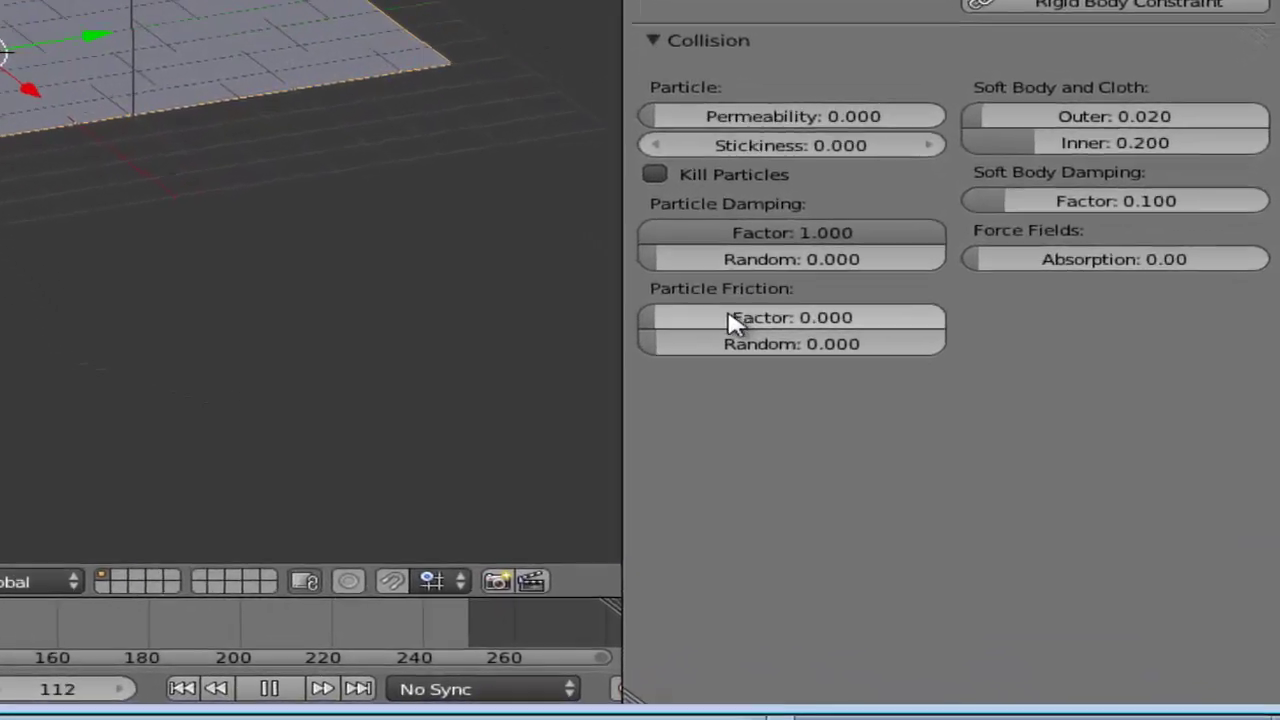
click(888, 440)
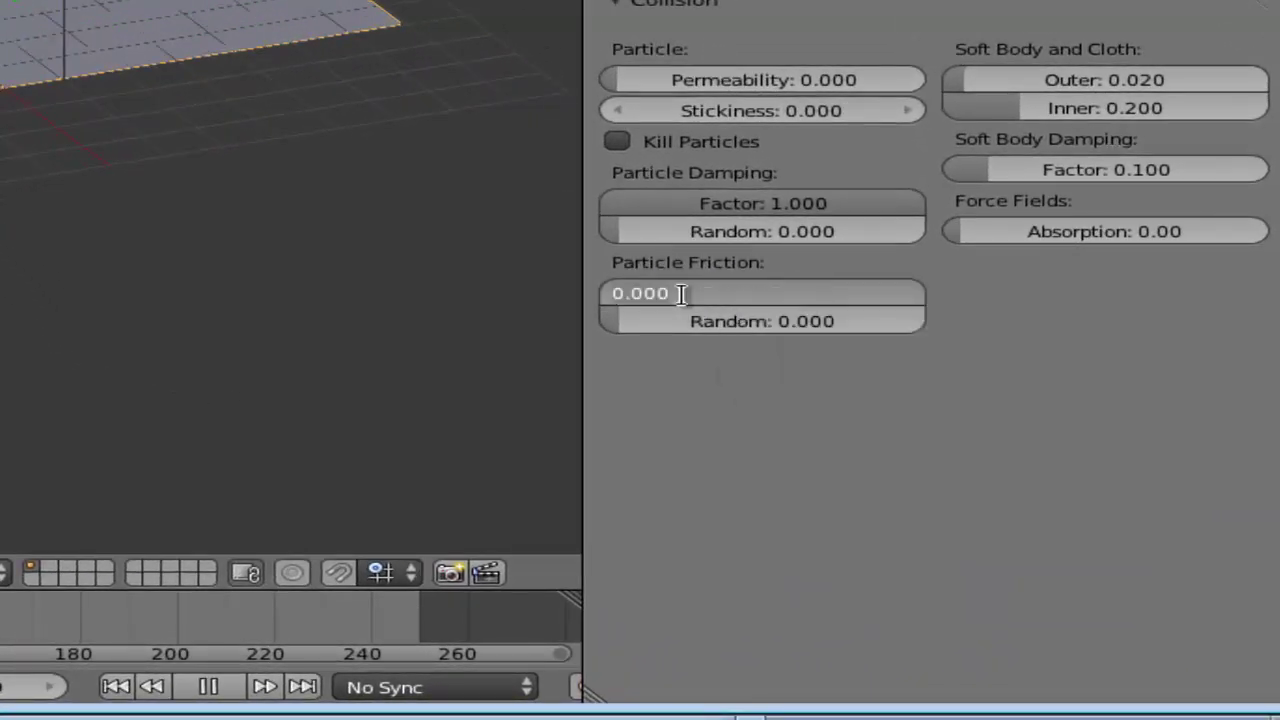
text(0.4)
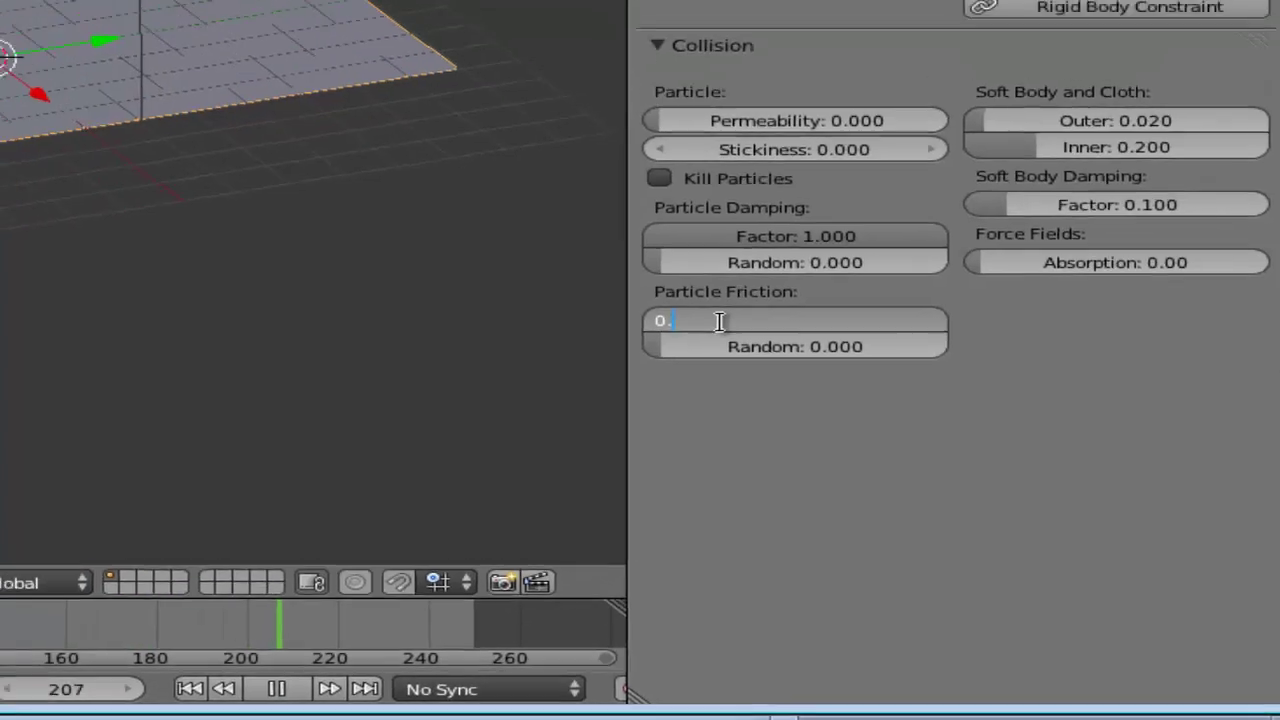
key(Return)
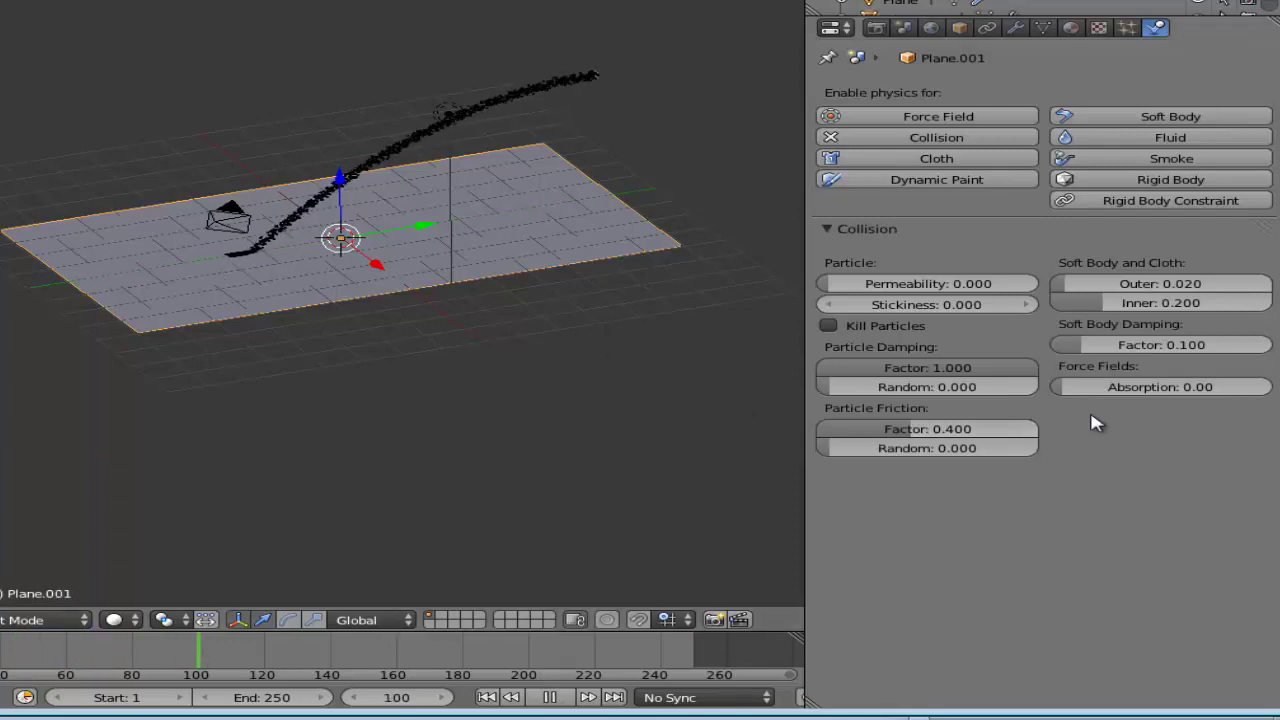
- Set the floor plane's particle friction factor to 0.2 and its random friction to 0.2
click(886, 430)
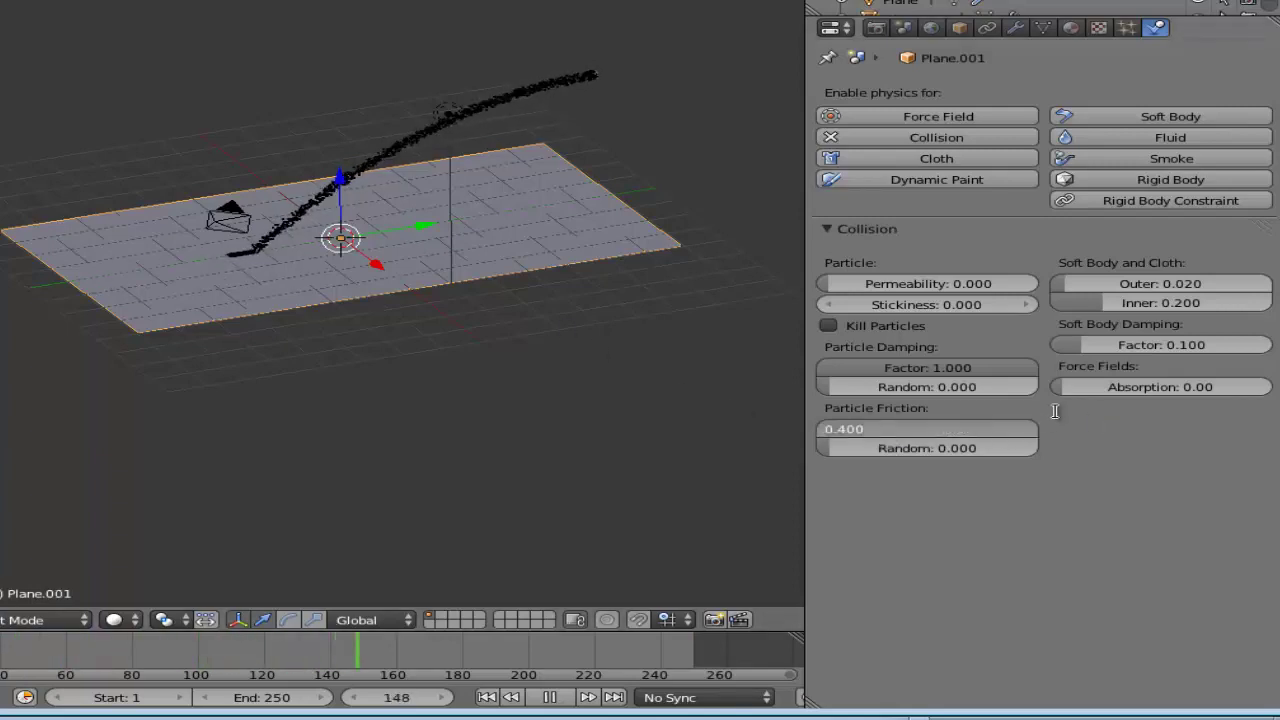
text(0.2)
key(Return)
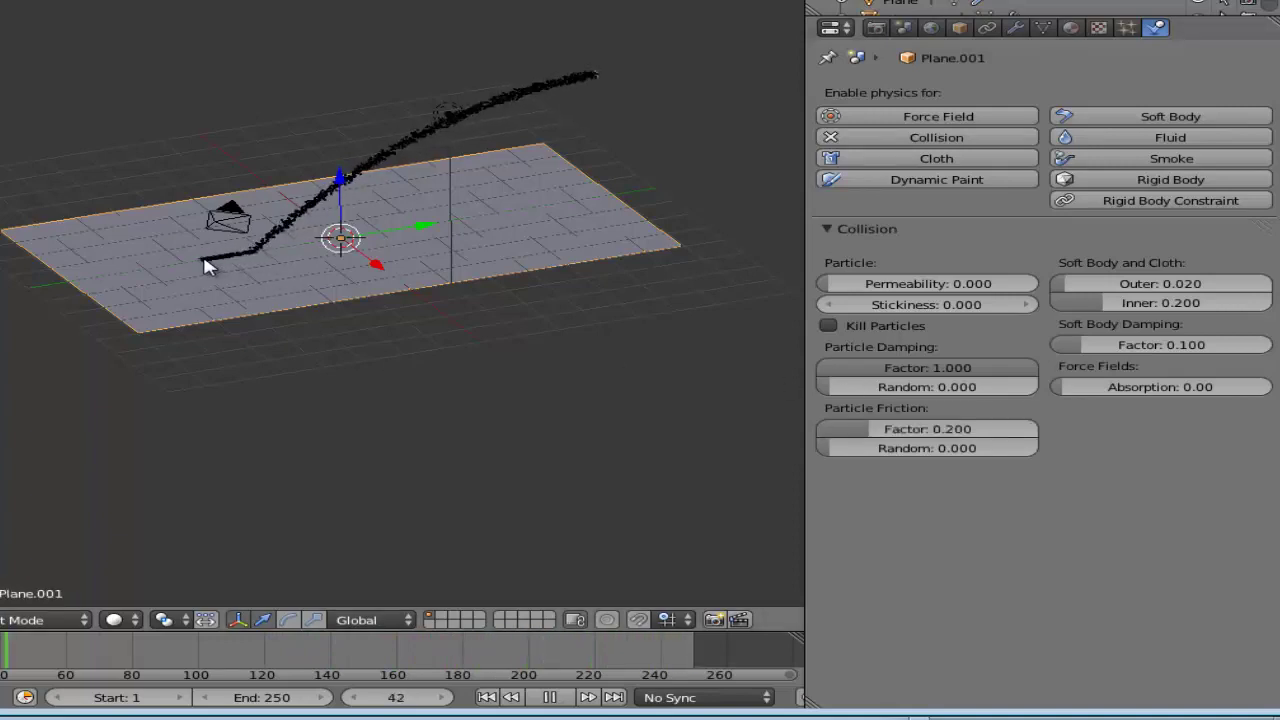
click(840, 449)
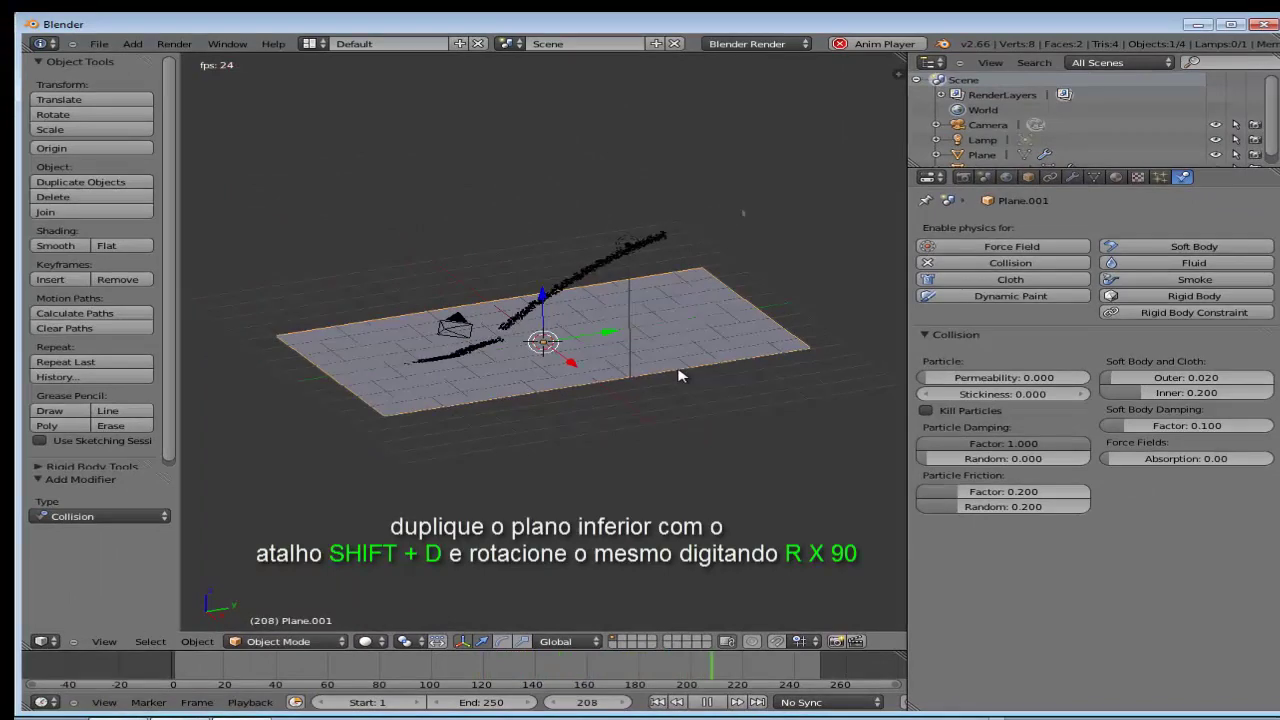
- Duplicate the large floor plane and rotate the copy 90° about the global X axis so it stands upright
key(shift+d)
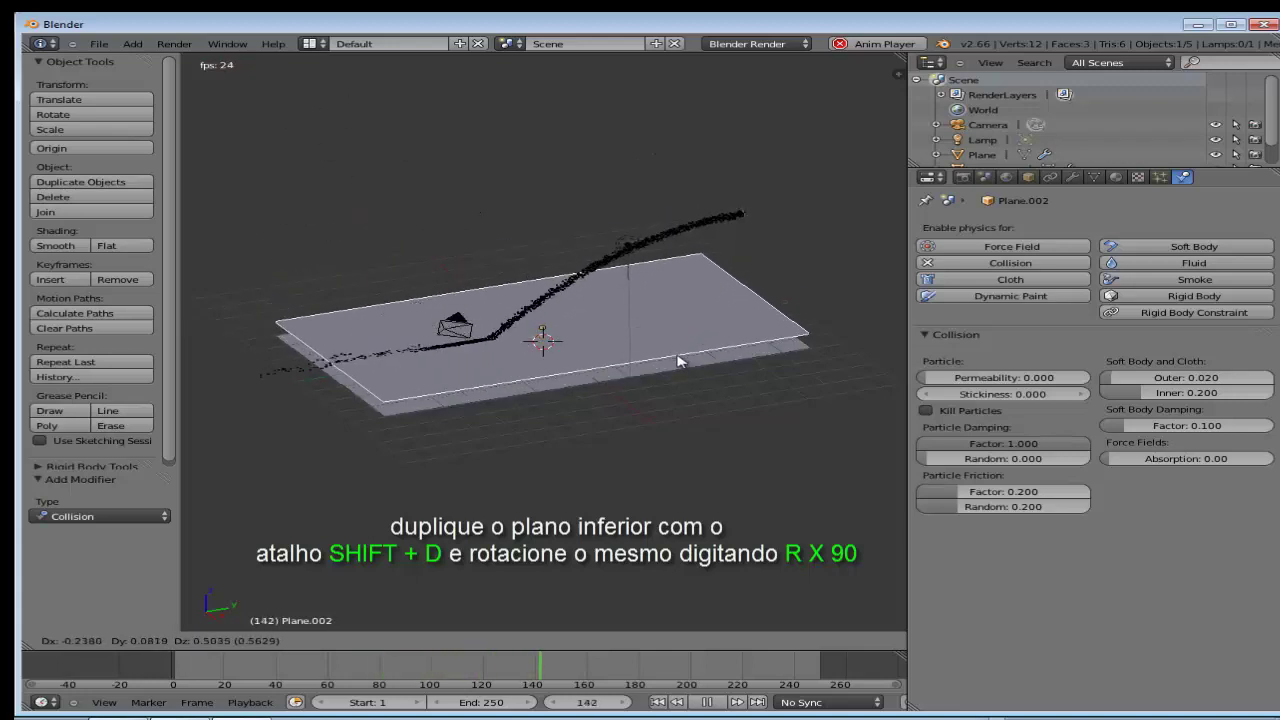
click(679, 361)
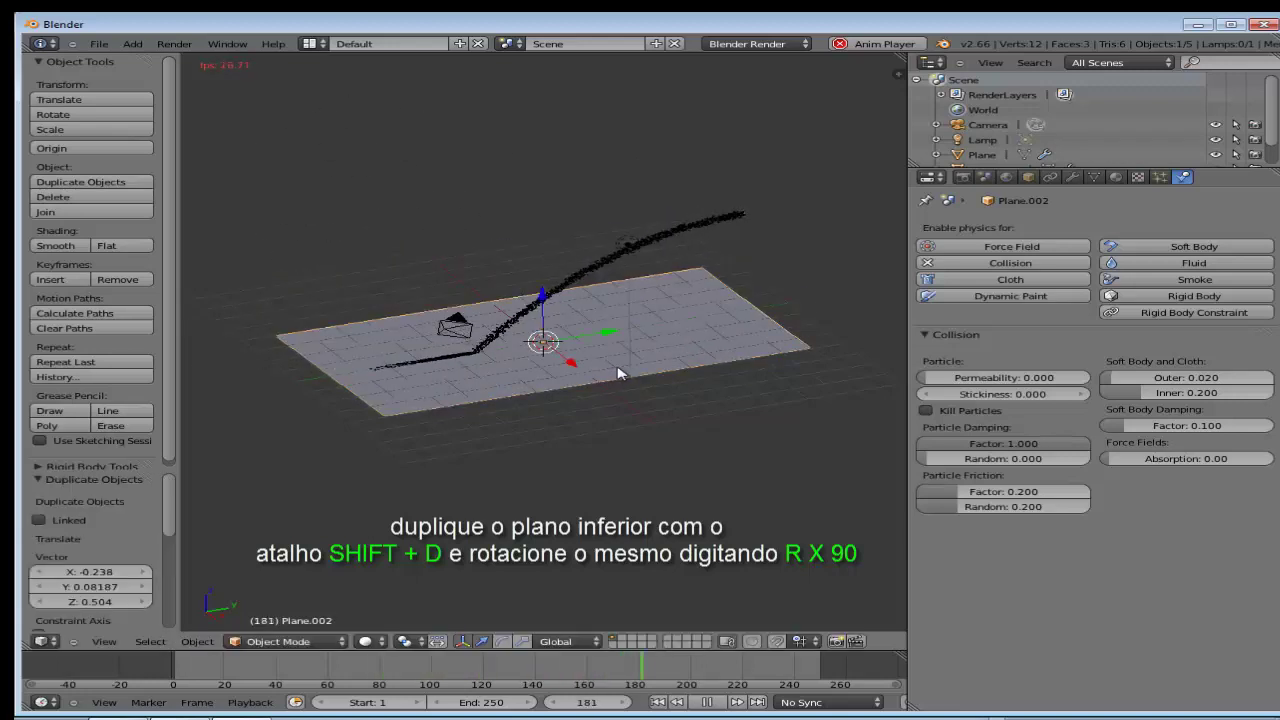
key(r)
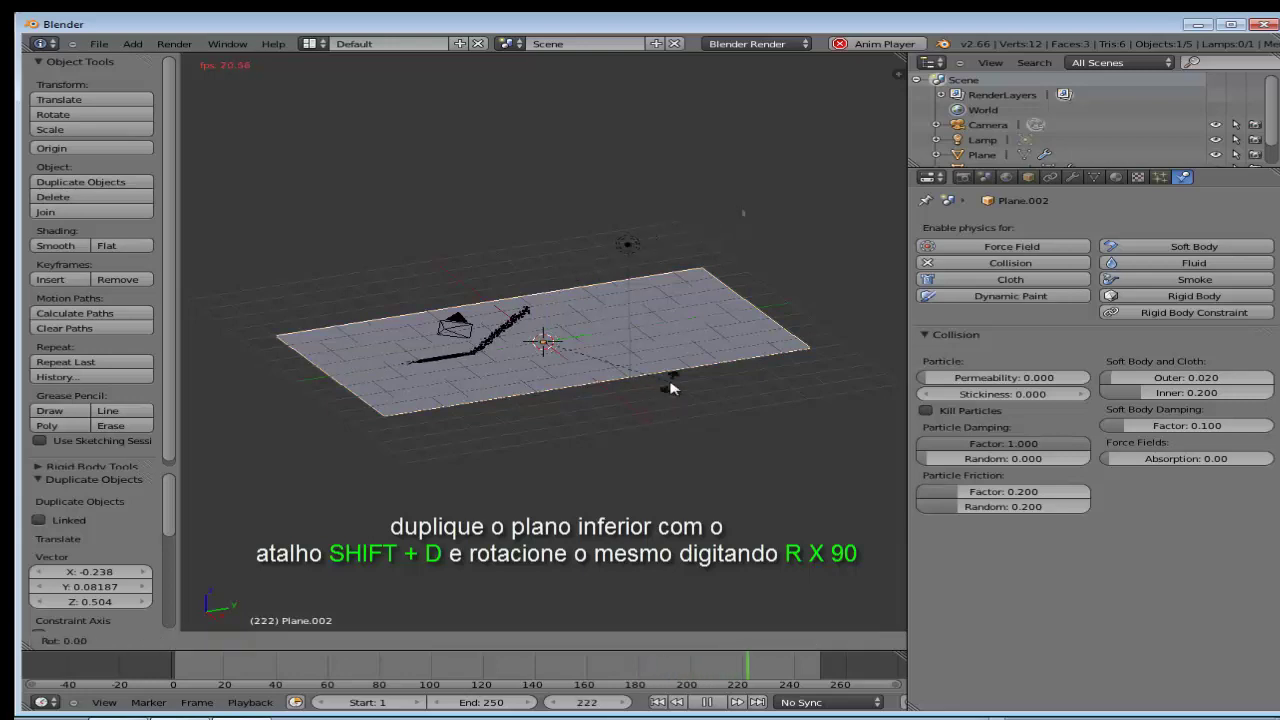
key(x)
key(9)
key(0)
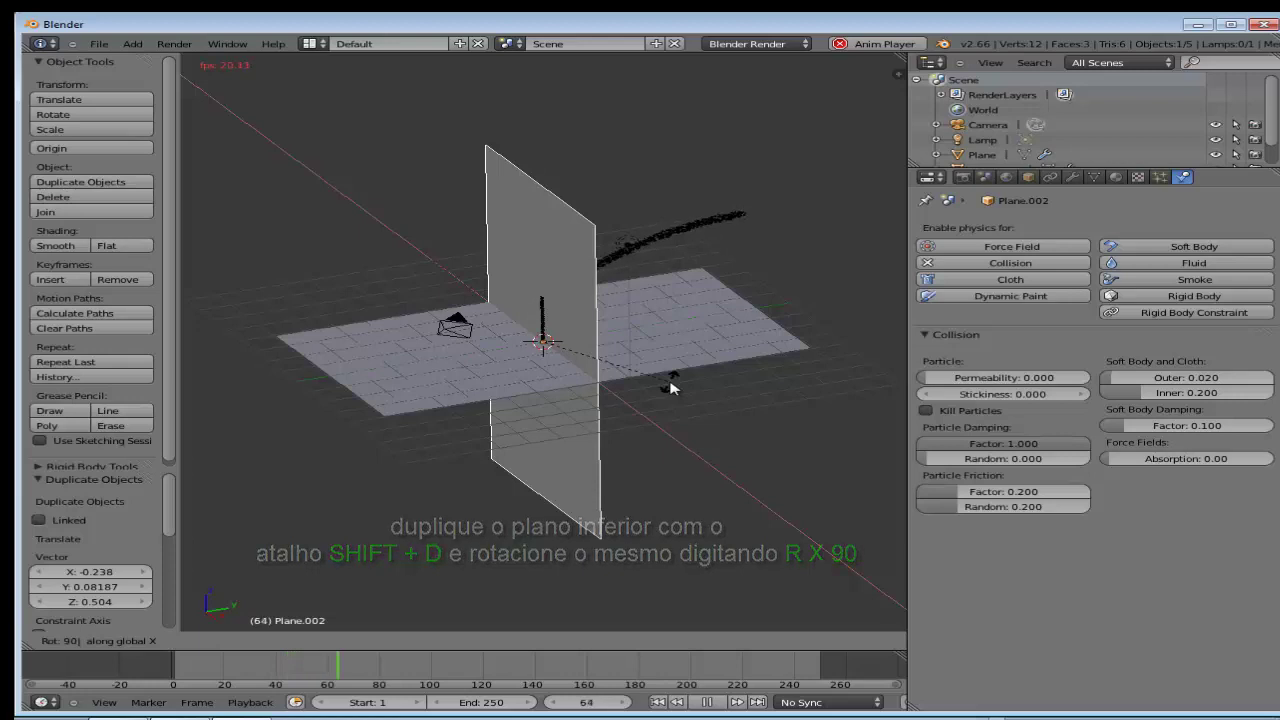
key(Return)
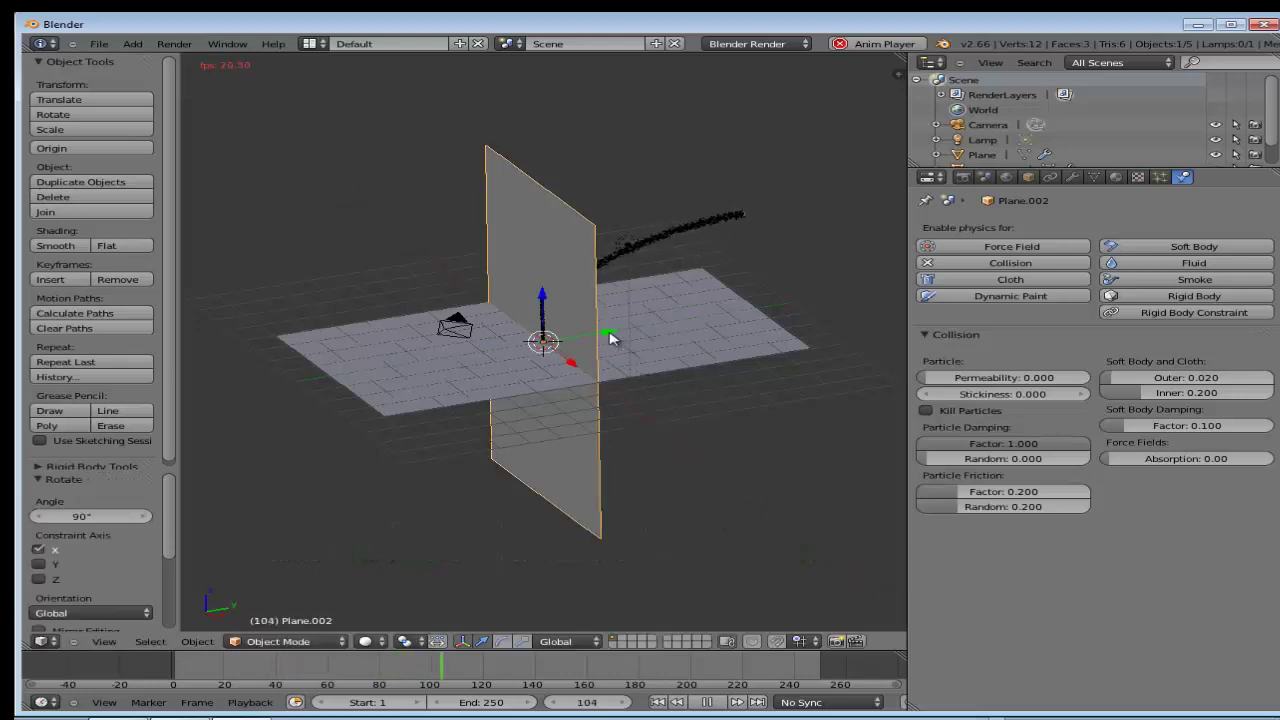
- Move the upright copy along the Y axis by about -2.864, plus a further -0.734, away from the emitter
key(g)
key(y)
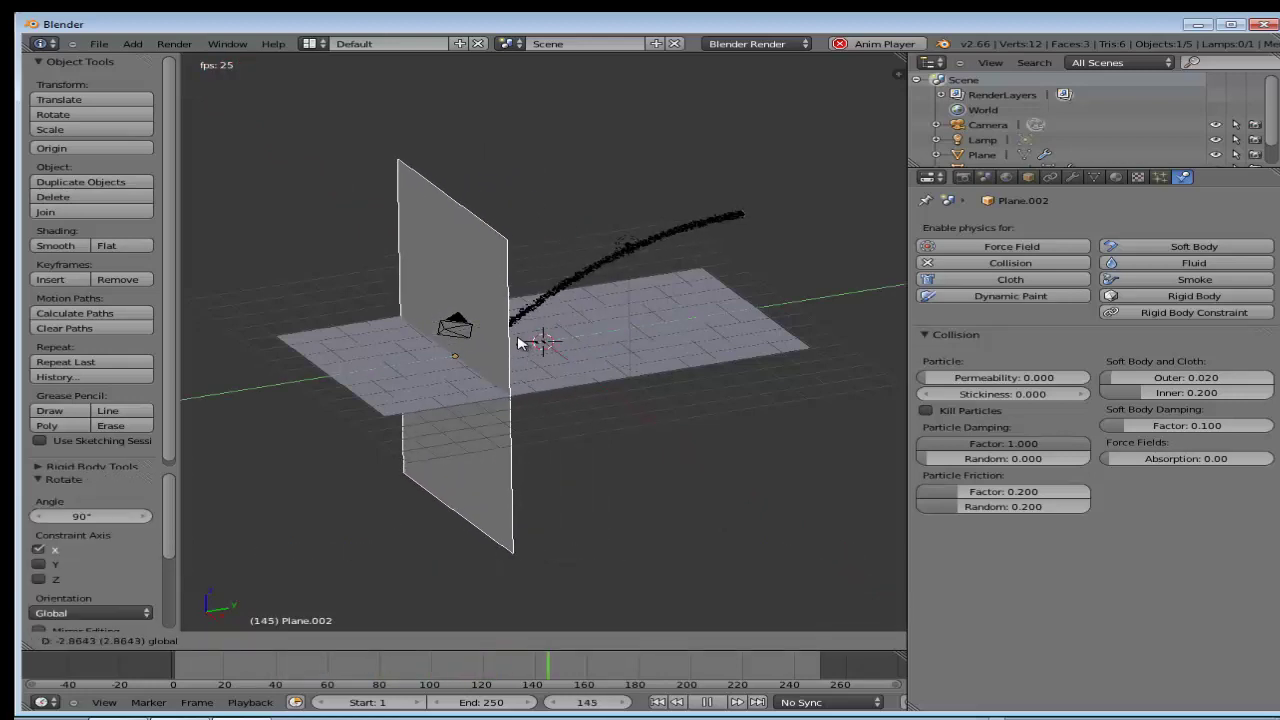
click(526, 344)
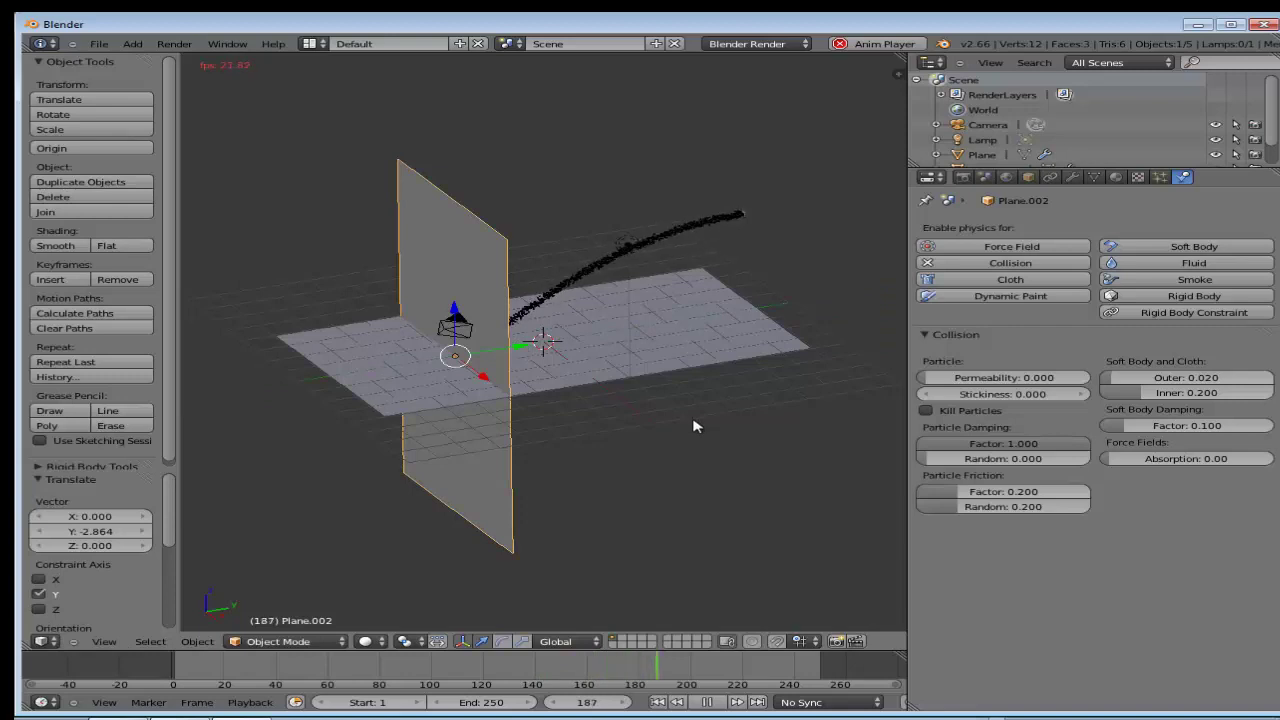
middle_drag(697, 427, 565, 409)
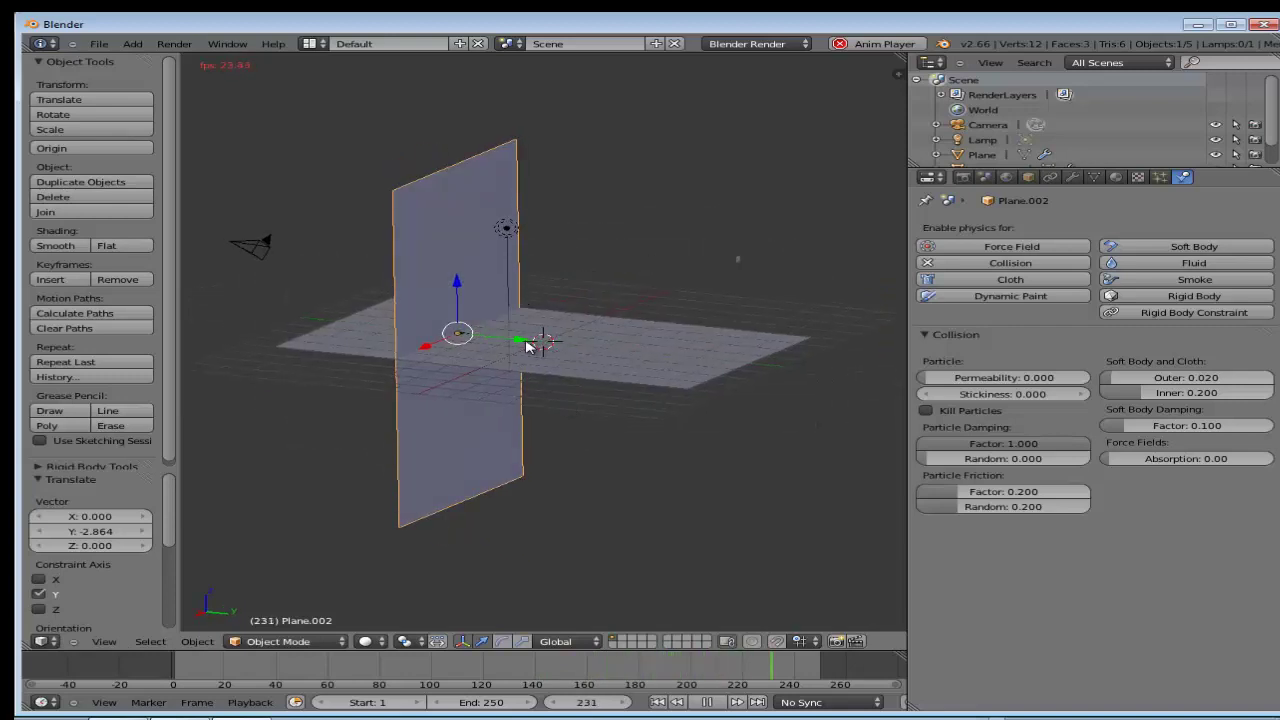
mouse_move(528, 344)
mouse_down()
mouse_move(576, 365)
mouse_move(503, 357)
mouse_move(518, 359)
mouse_up()
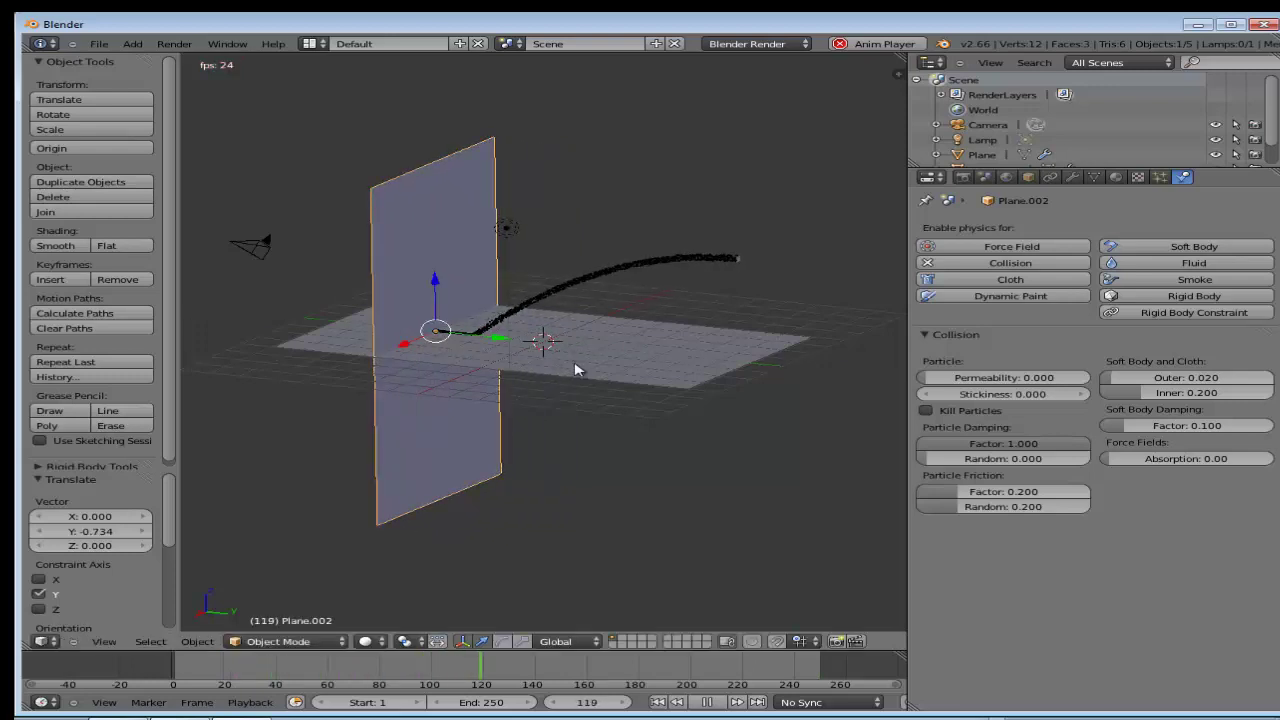
- Switch to the right side view and select the small emitter plane at the start of the particle stream
middle_drag(575, 370, 605, 366)
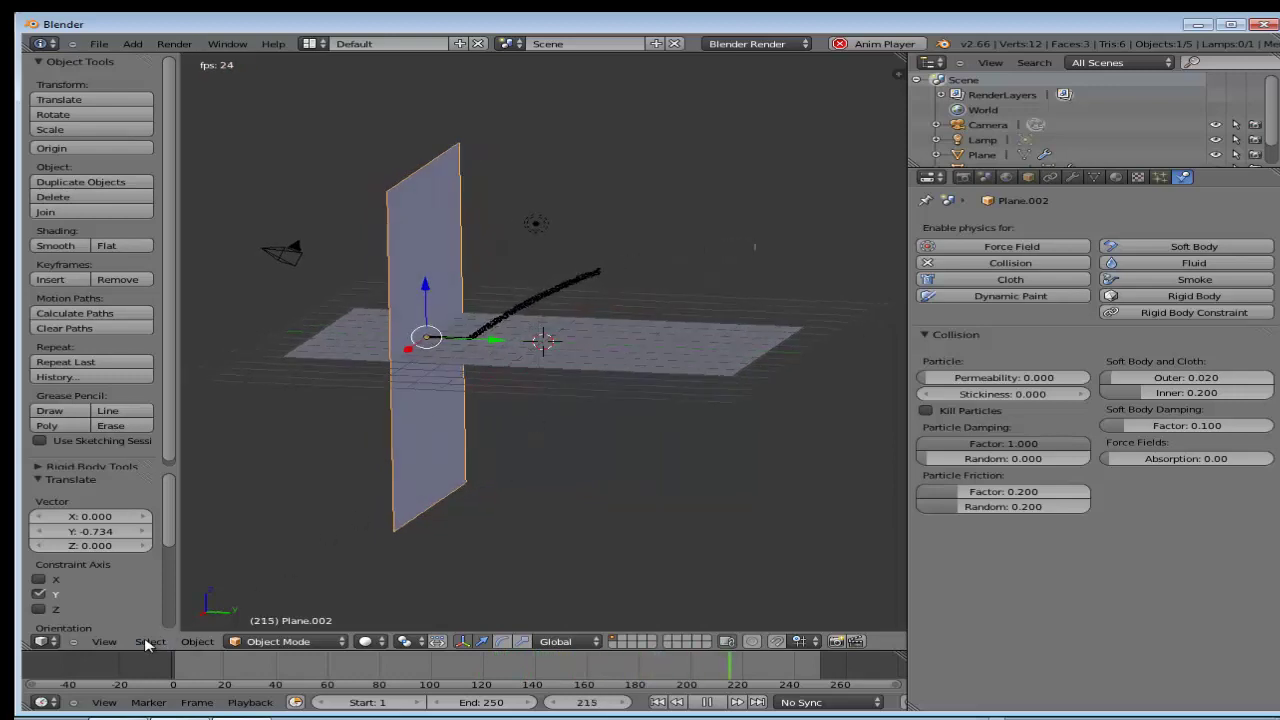
click(104, 641)
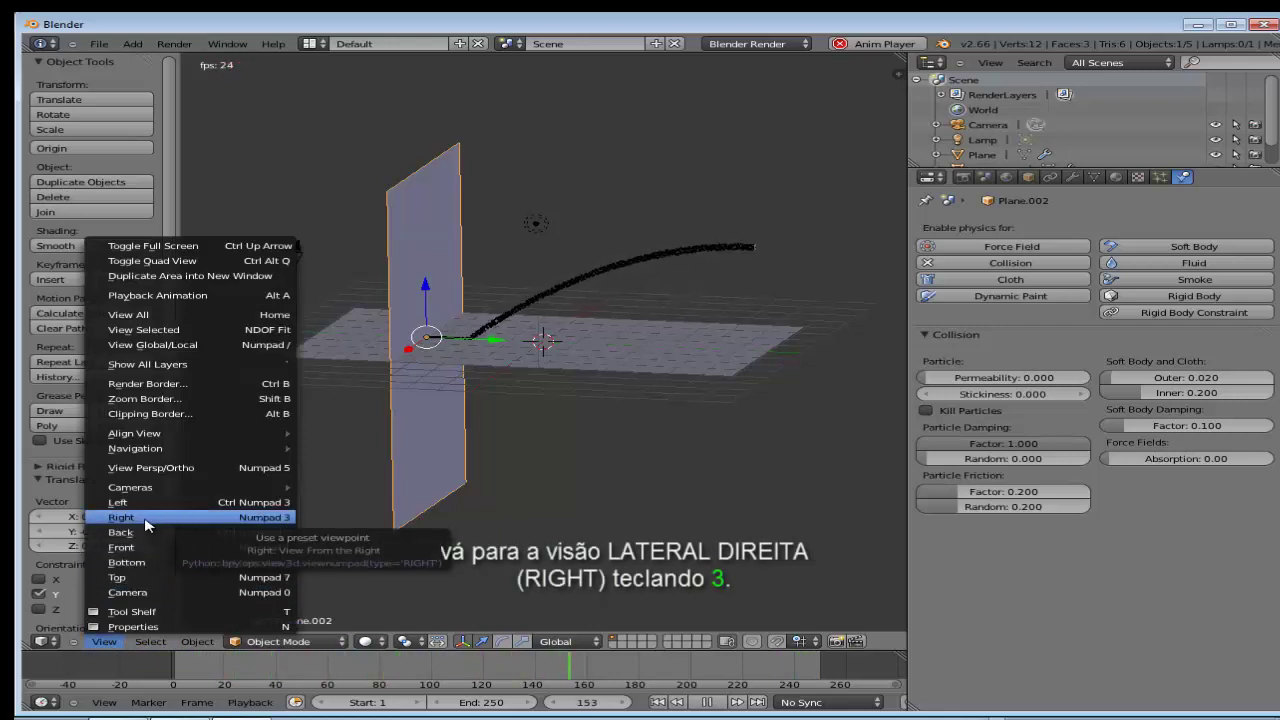
key(KP_3)
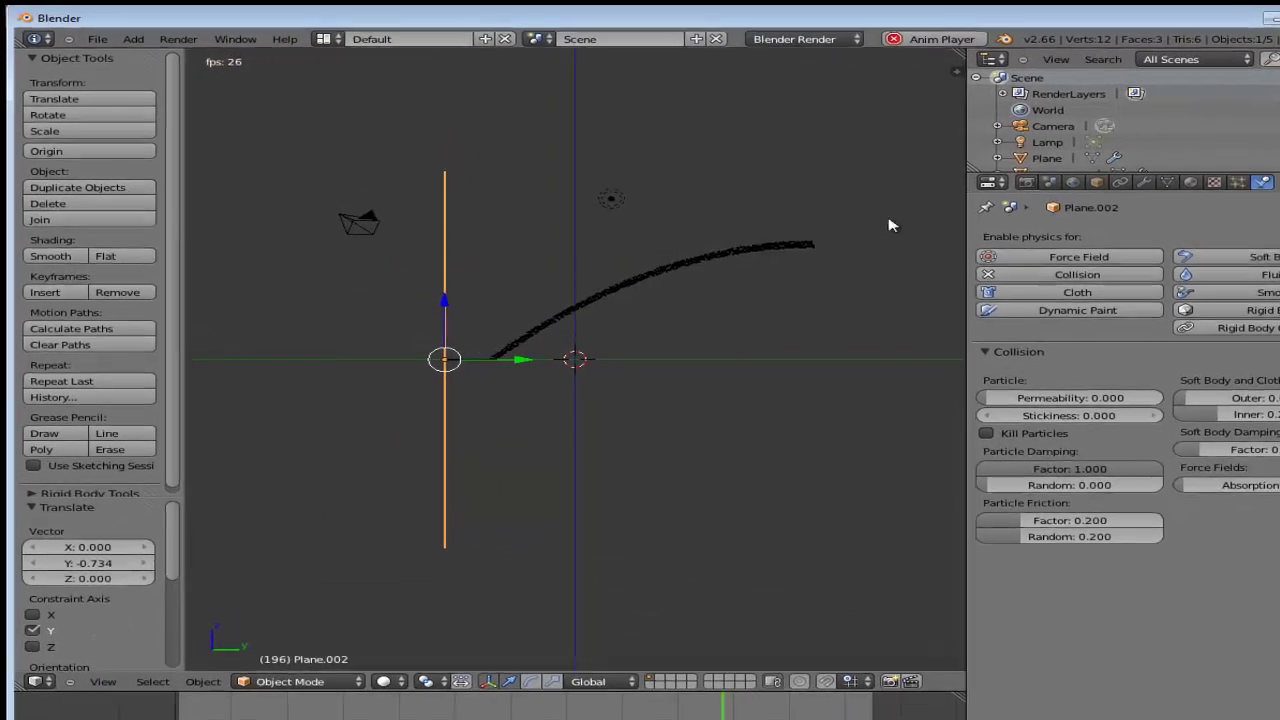
right_click(849, 259)
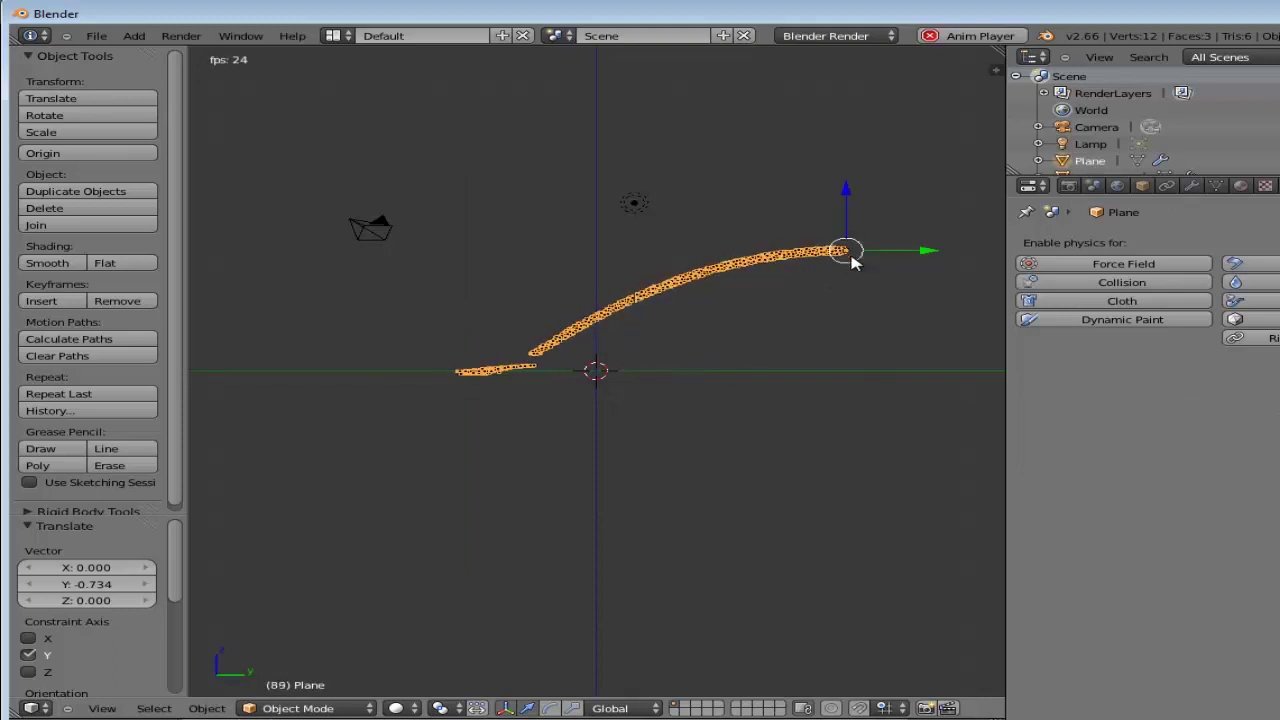